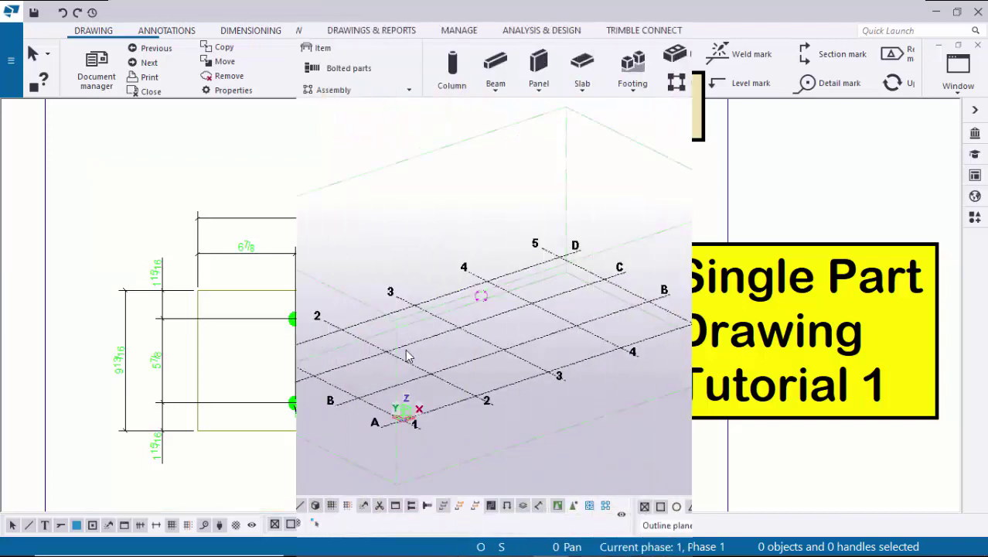
Place a steel column at the intersection of grid lines A and 2
{"action": "middle_click_drag", "start_coordinate": [514, 406], "coordinate": [315, 348], "text": "ctrl"}
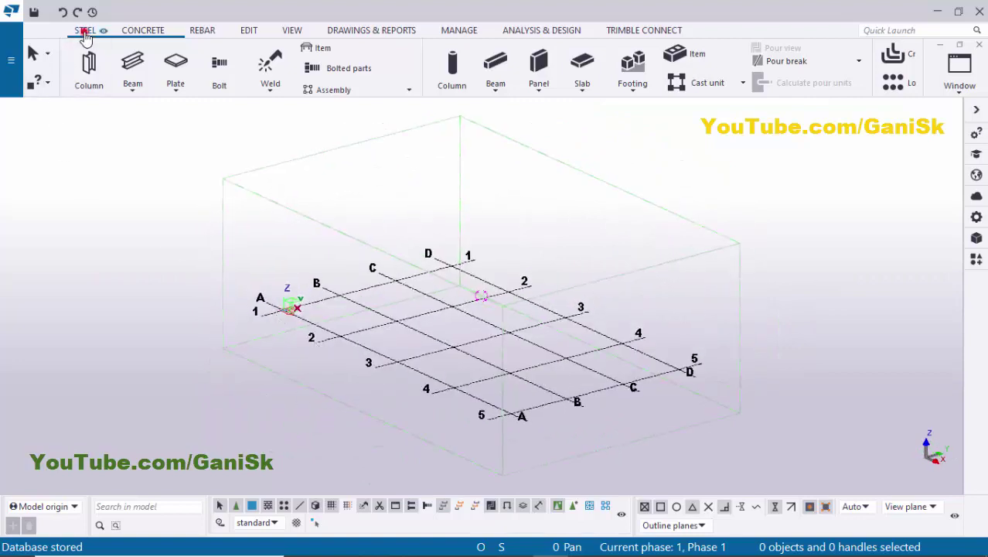
{"action": "left_click", "coordinate": [89, 68]}
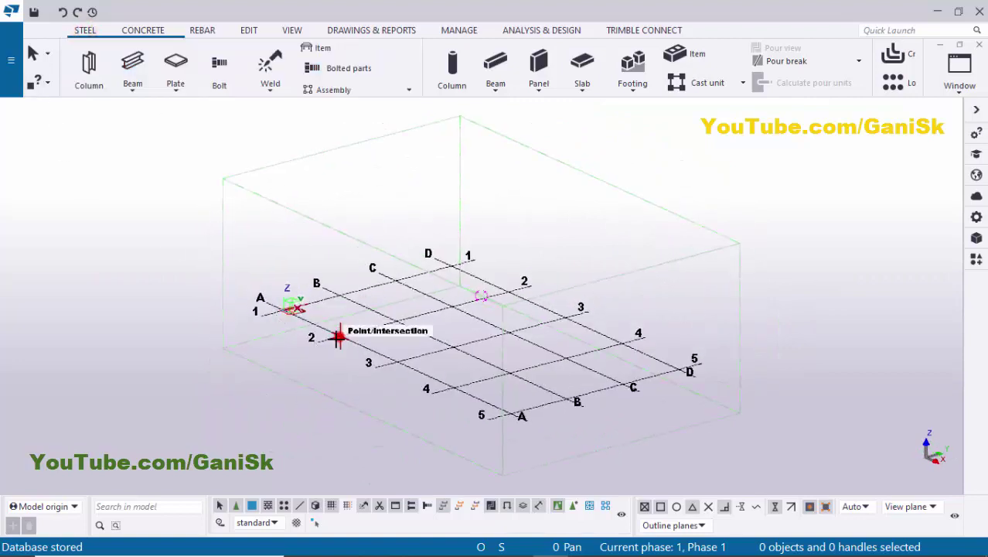
{"action": "left_click", "coordinate": [283, 360]}
{"action": "right_click", "coordinate": [286, 232]}
{"action": "left_click", "coordinate": [317, 244]}
Set the bottom level of the steel column to 0
{"action": "scroll", "coordinate": [338, 289], "scroll_direction": "up", "scroll_amount": 3}
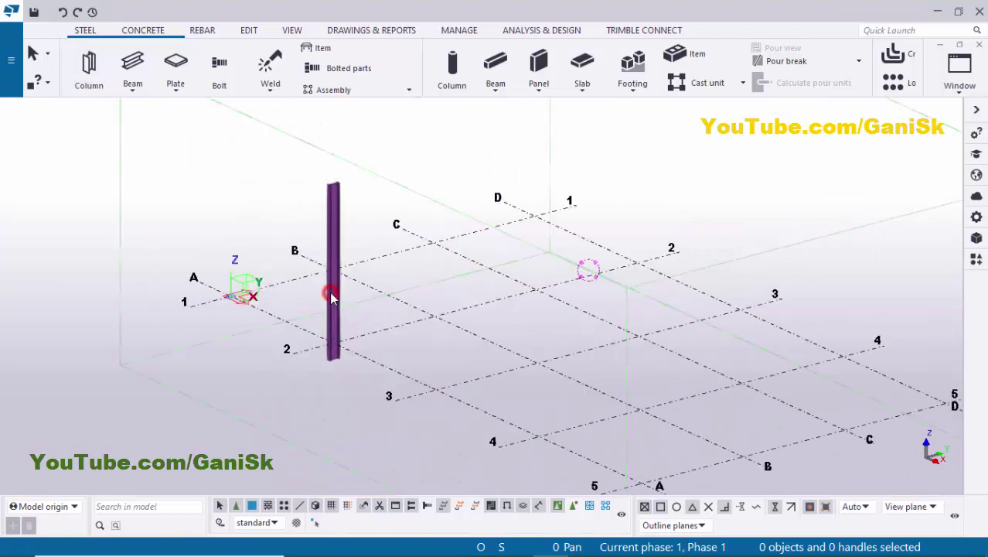
{"action": "double_click", "coordinate": [333, 297]}
{"action": "left_click", "coordinate": [807, 412]}
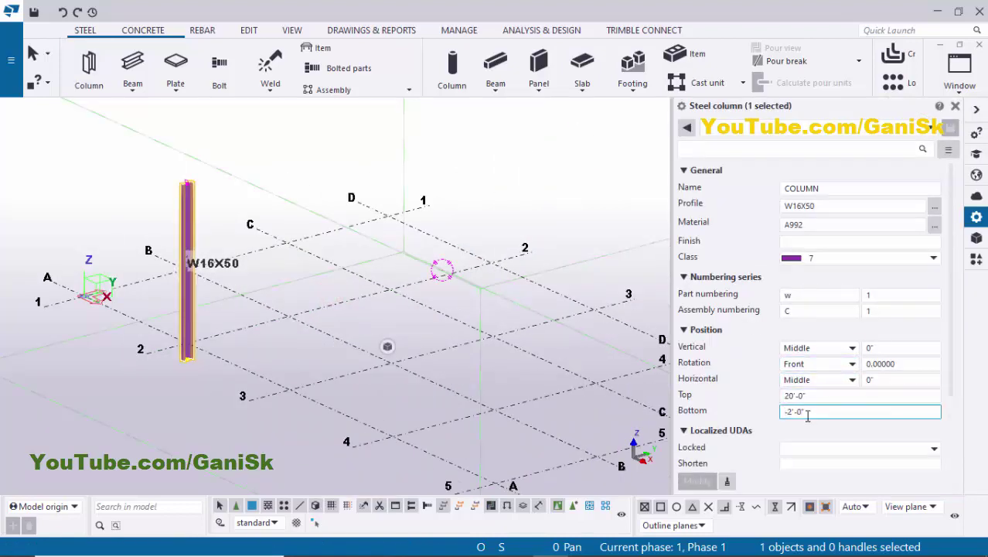
{"action": "double_click", "coordinate": [812, 413]}
{"action": "type", "text": "0"}
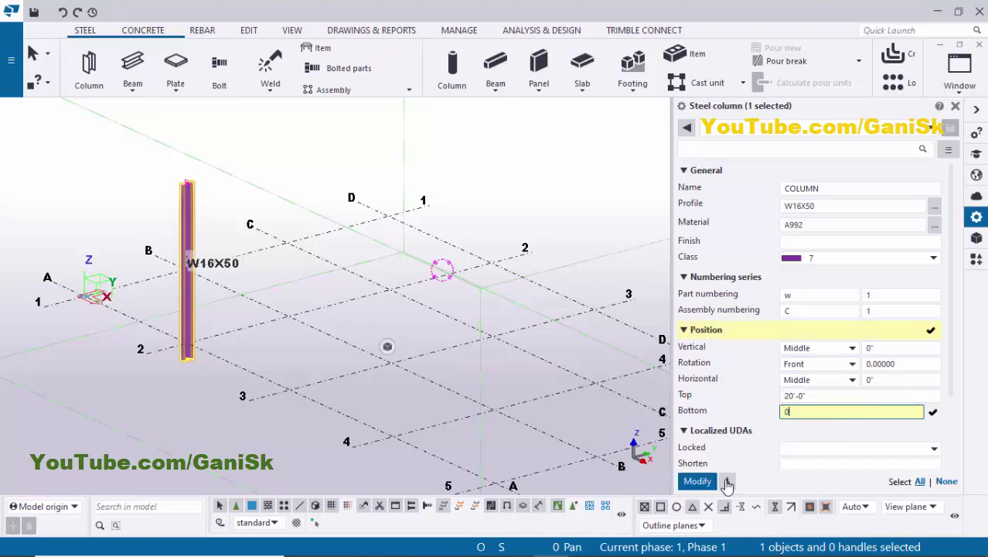
{"action": "left_click", "coordinate": [698, 482]}
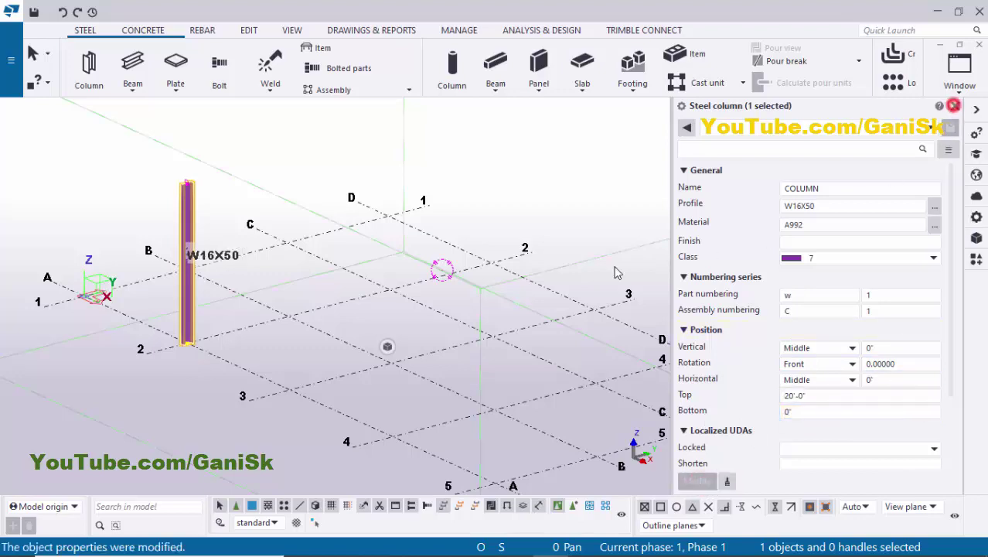
Search the applications and components catalog for 1042 and choose the Base plate (1042) component
{"action": "scroll", "coordinate": [331, 344], "scroll_direction": "up", "scroll_amount": 5}
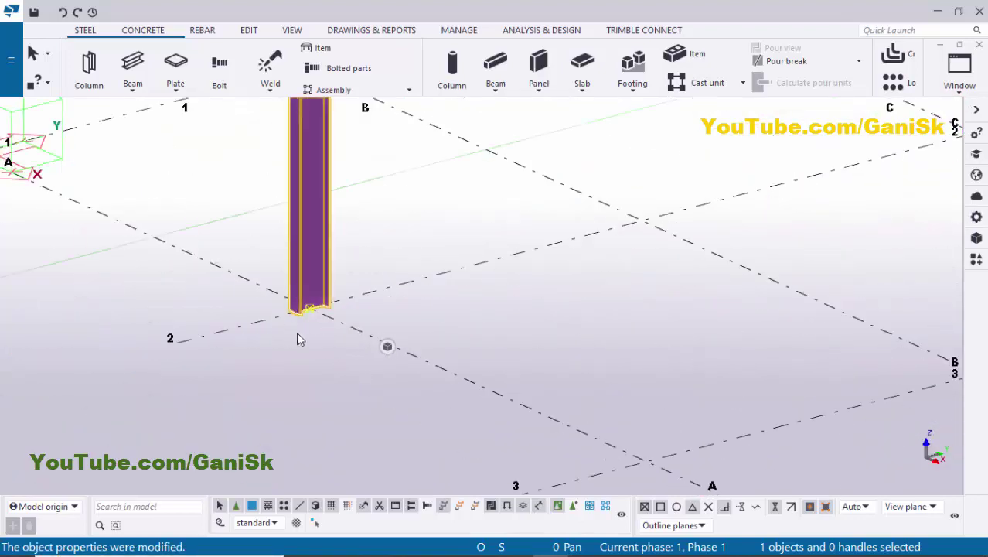
{"action": "left_click", "coordinate": [298, 366]}
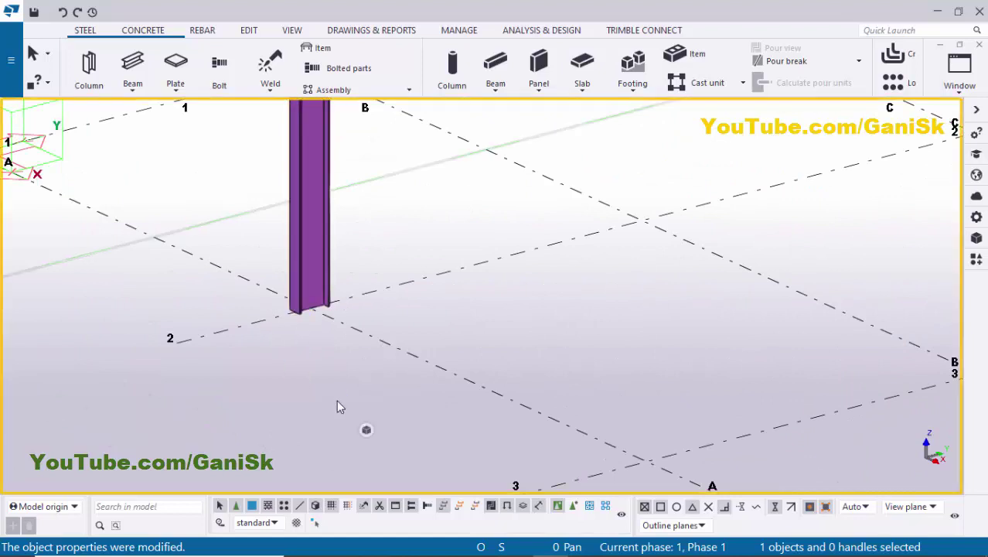
{"action": "key", "text": "ctrl+f"}
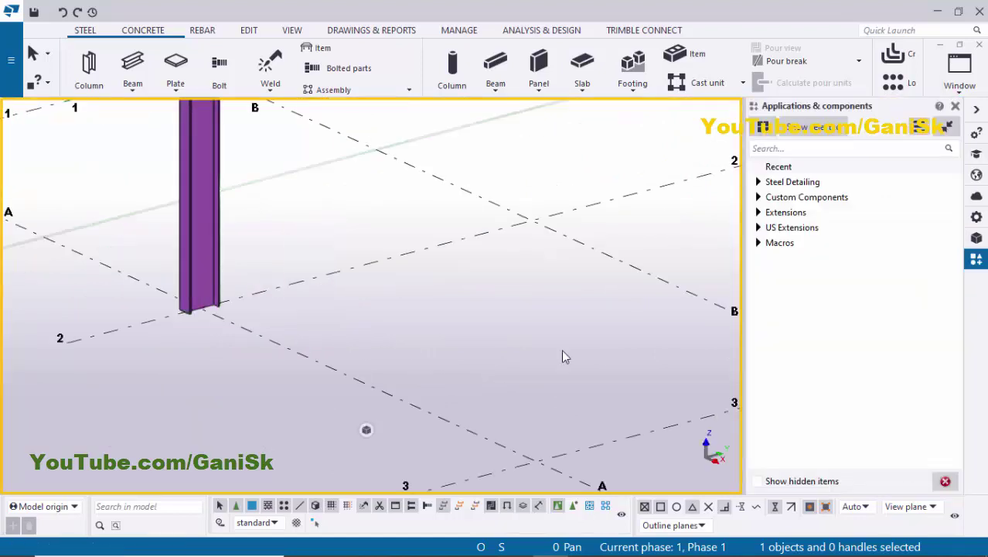
{"action": "left_click", "coordinate": [766, 149]}
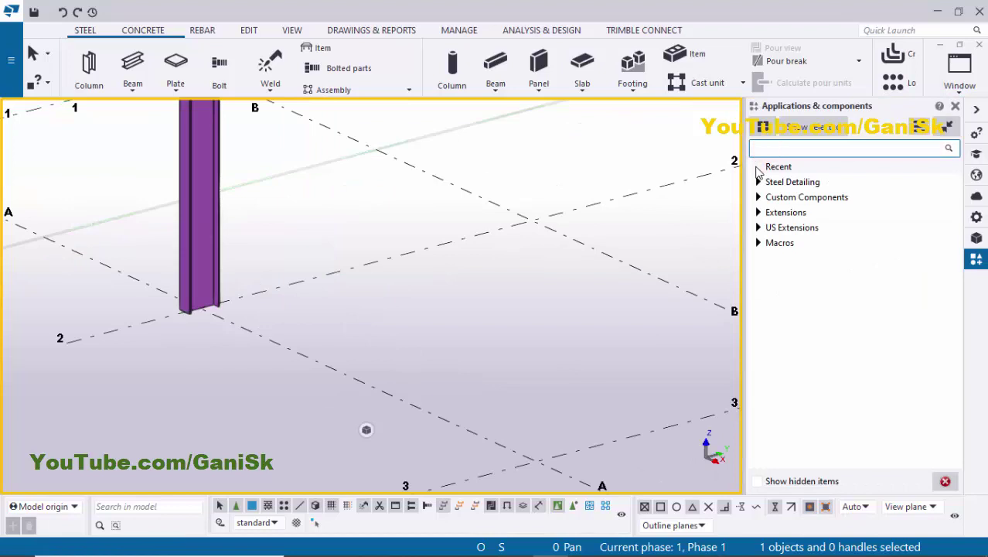
{"action": "type", "text": "1042"}
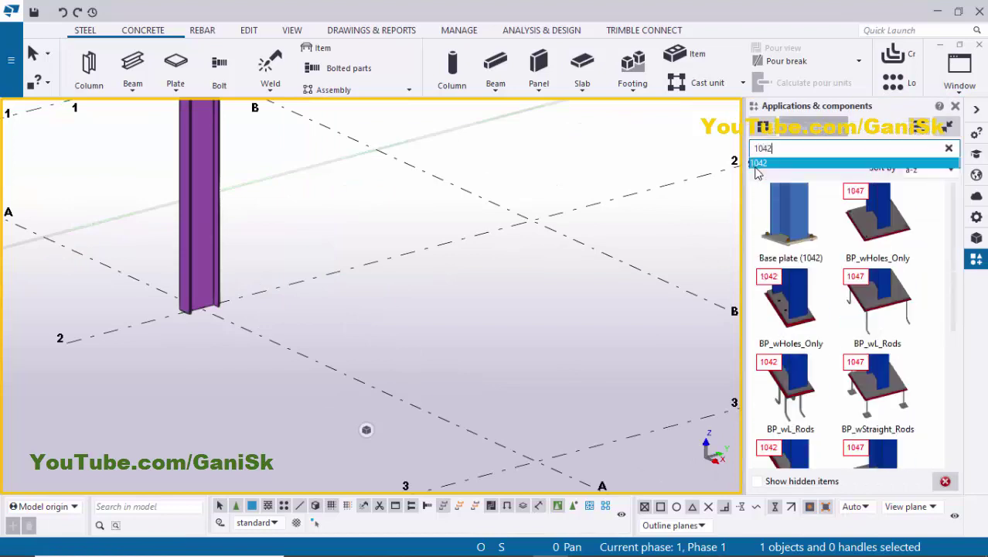
{"action": "key", "text": "Return"}
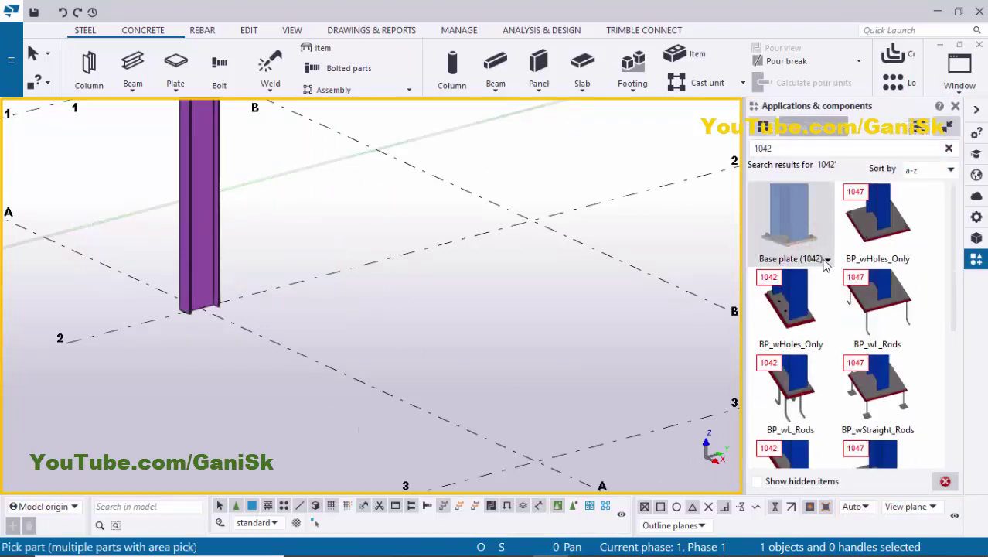
Apply the base plate component to the bottom end of the column and redraw the model view
{"action": "left_click", "coordinate": [197, 266]}
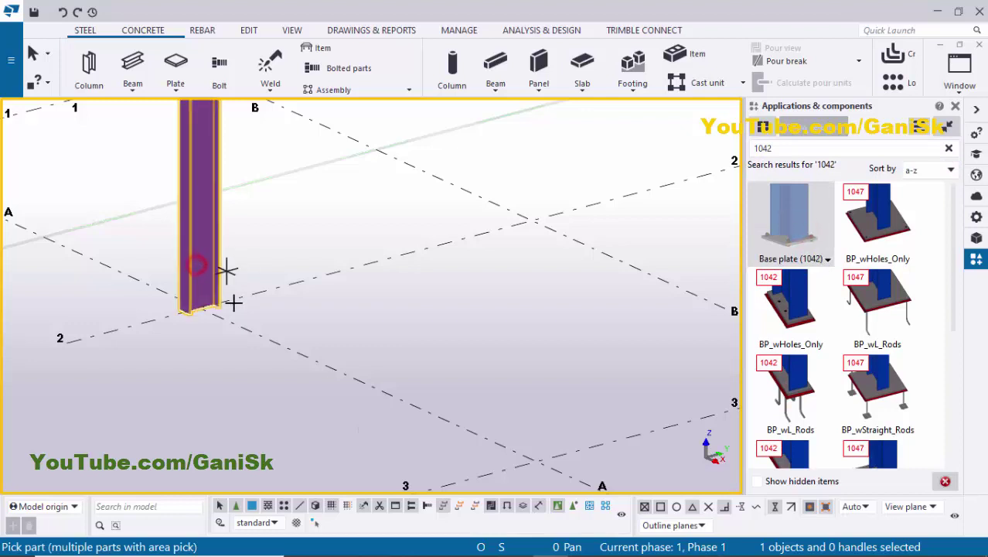
{"action": "left_click", "coordinate": [198, 308]}
{"action": "left_click", "coordinate": [264, 307]}
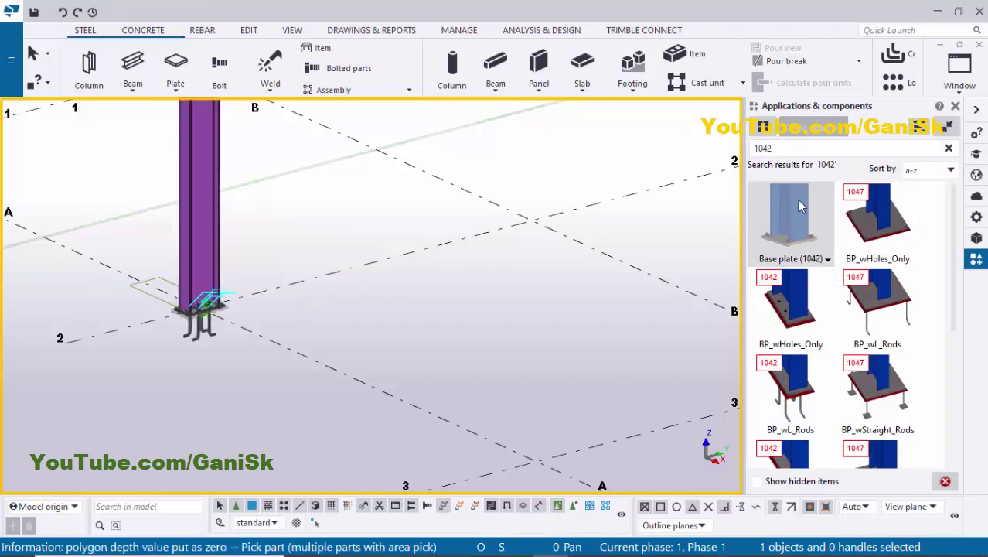
{"action": "left_click", "coordinate": [955, 106]}
{"action": "right_click", "coordinate": [610, 185]}
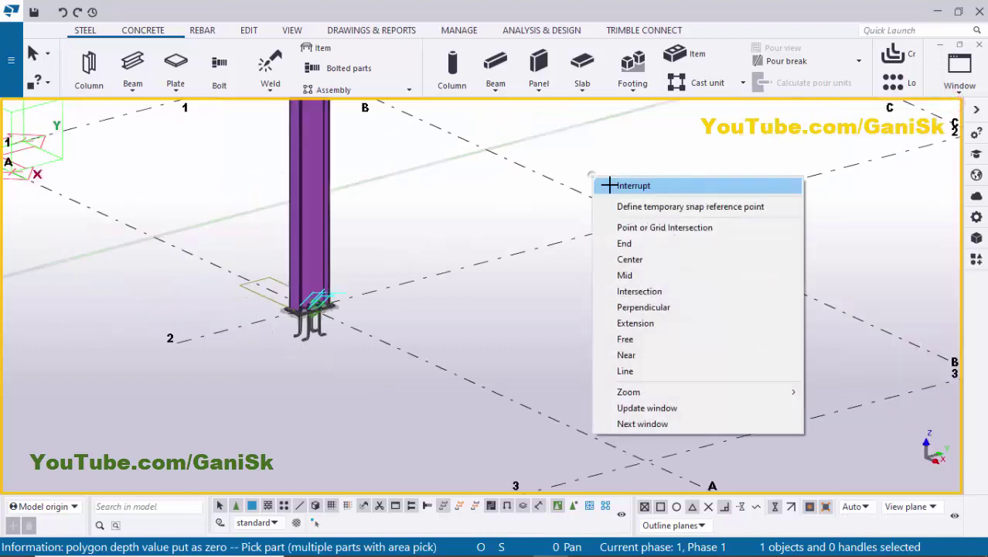
{"action": "left_click", "coordinate": [611, 185]}
{"action": "right_click", "coordinate": [468, 208]}
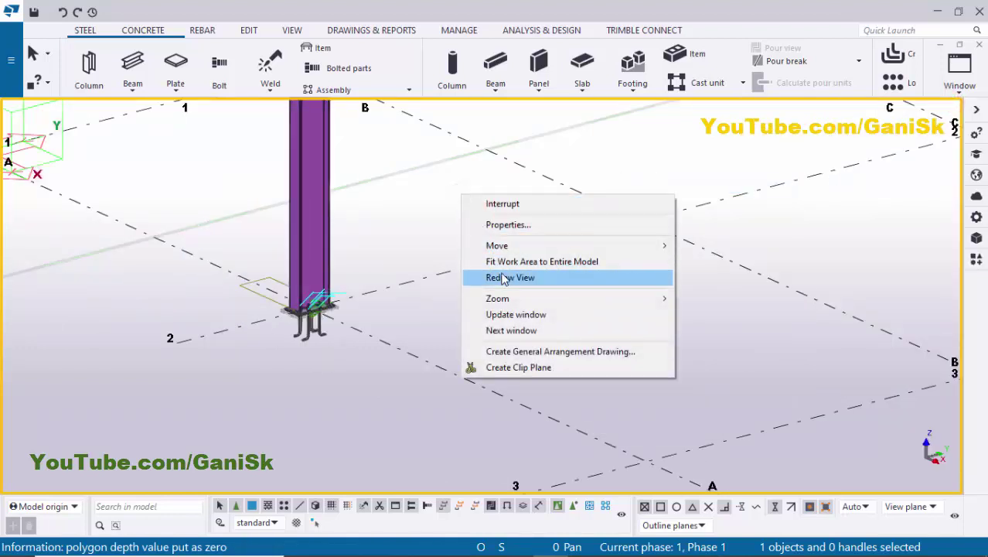
{"action": "left_click", "coordinate": [501, 276]}
Enable selection of objects in components and create a single-part drawing of the base plate, performing the required numbering
{"action": "scroll", "coordinate": [389, 308], "scroll_direction": "up", "scroll_amount": 6}
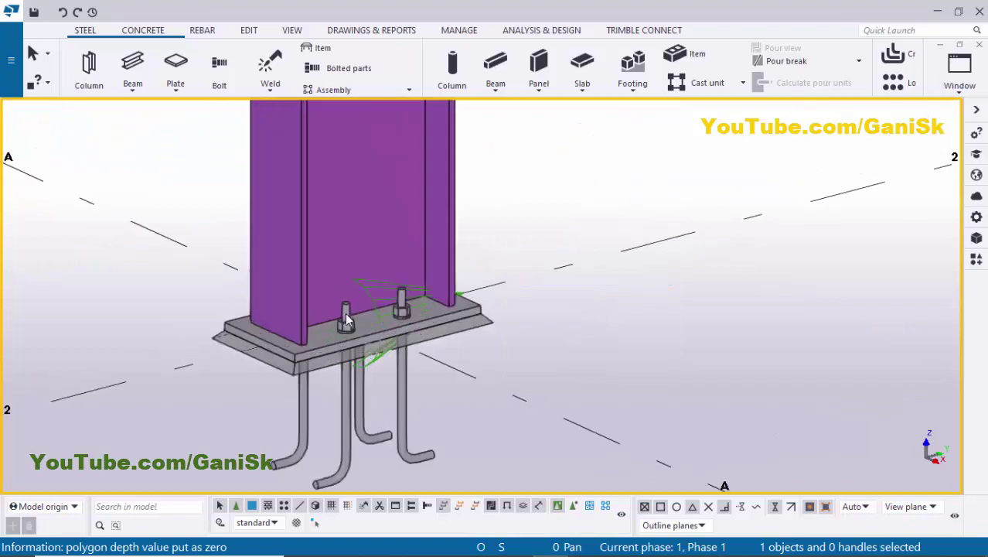
{"action": "scroll", "coordinate": [389, 308], "scroll_direction": "down", "scroll_amount": 3}
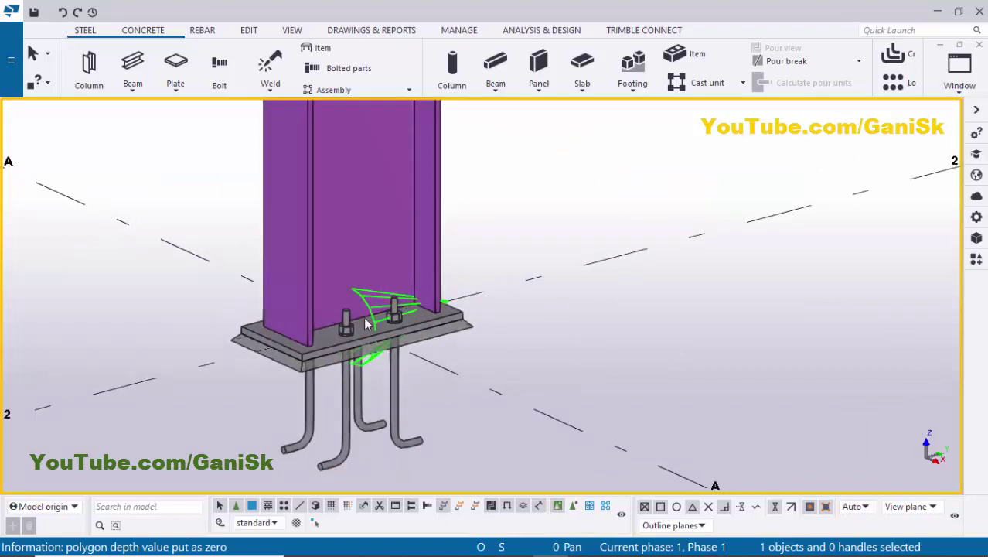
{"action": "left_click", "coordinate": [575, 509]}
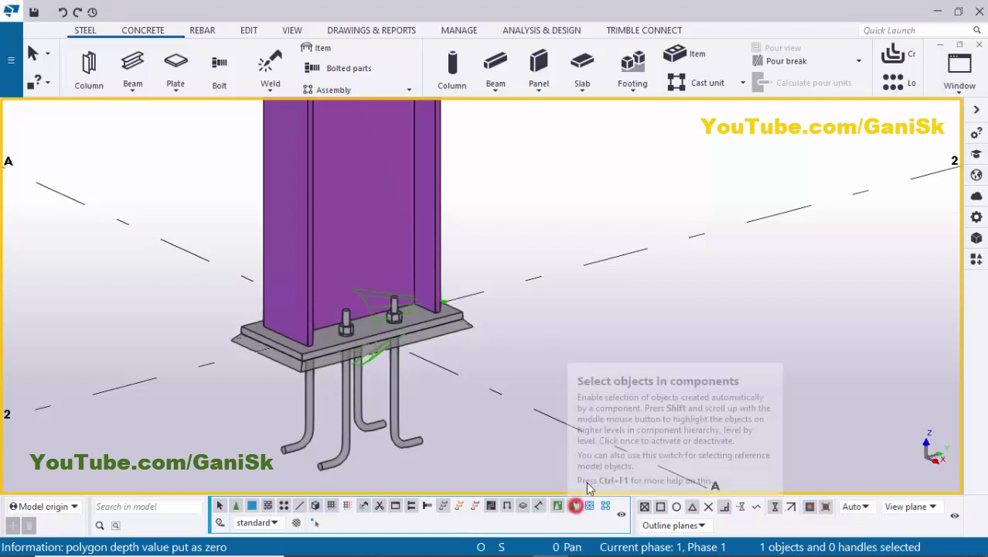
{"action": "right_click", "coordinate": [418, 327]}
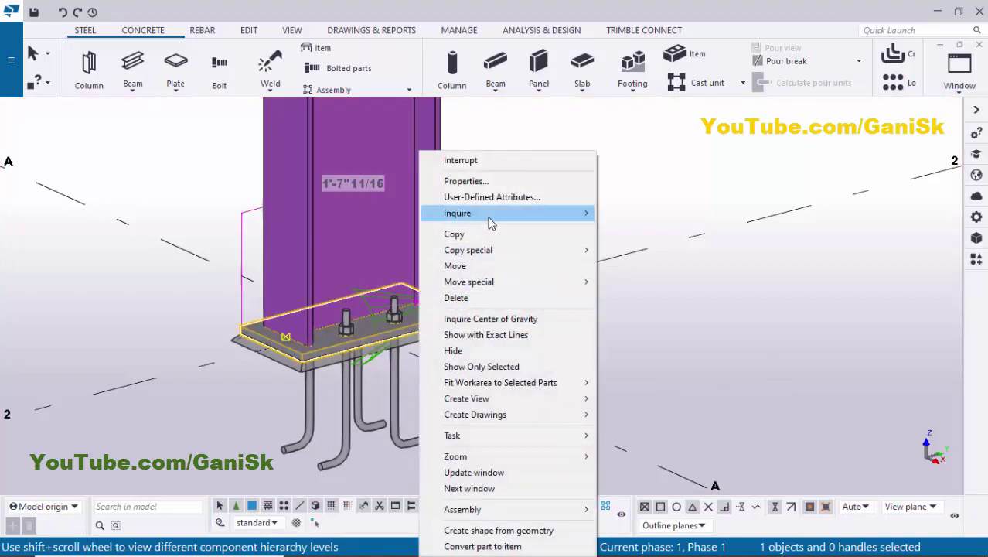
{"action": "left_click", "coordinate": [501, 411]}
{"action": "left_click", "coordinate": [655, 417]}
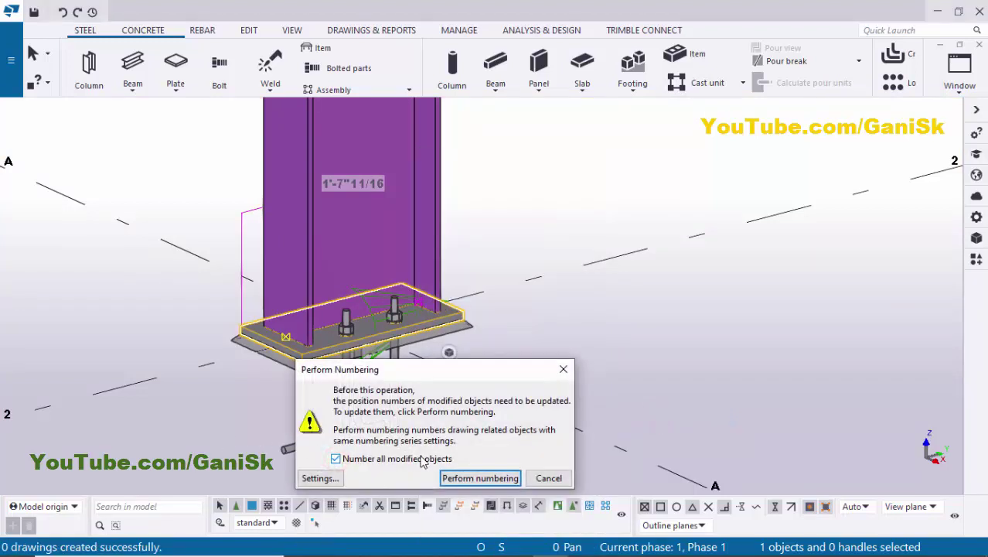
{"action": "left_click", "coordinate": [475, 478]}
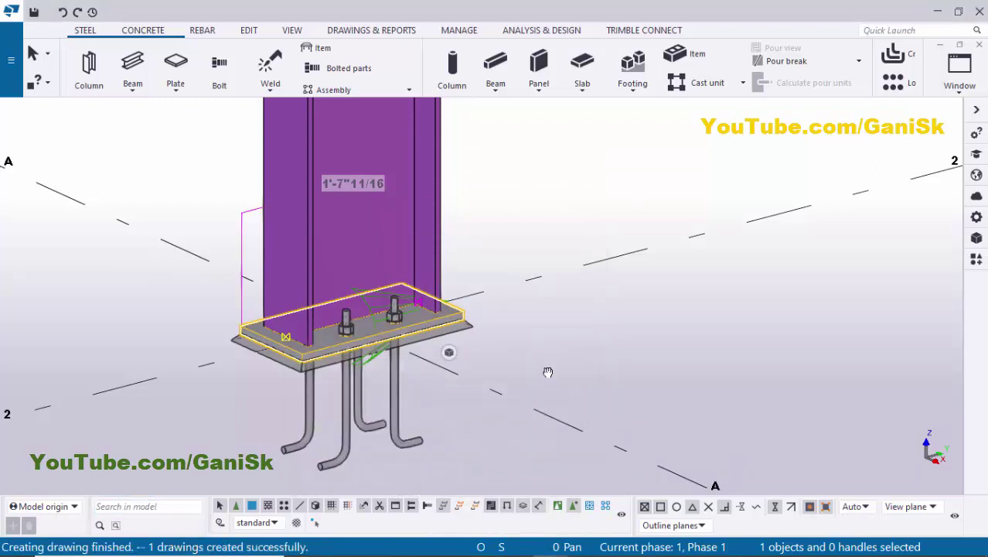
Redraw the model view and open the base plate drawing BP.1 from the document manager
{"action": "middle_click_drag", "start_coordinate": [547, 372], "coordinate": [468, 428]}
{"action": "right_click", "coordinate": [487, 149]}
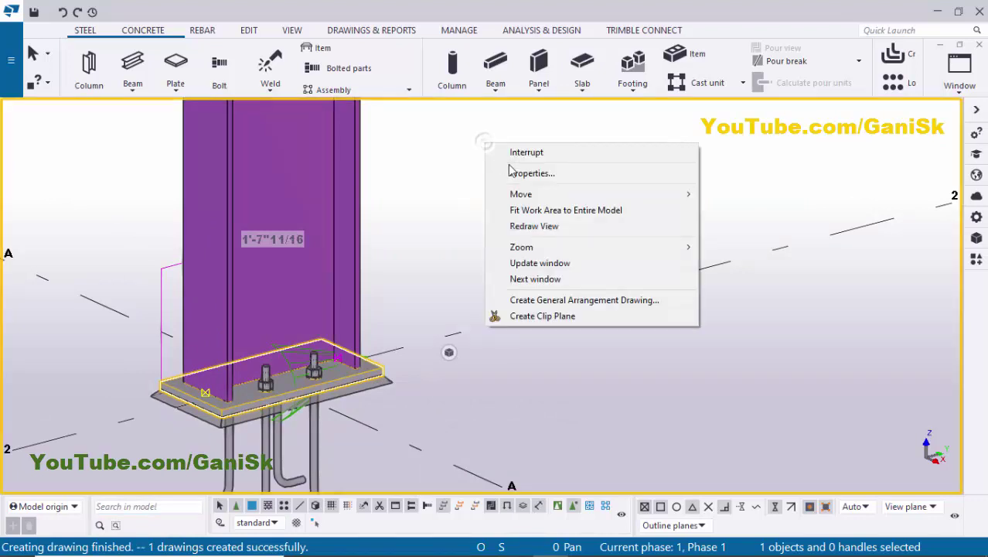
{"action": "left_click", "coordinate": [529, 225]}
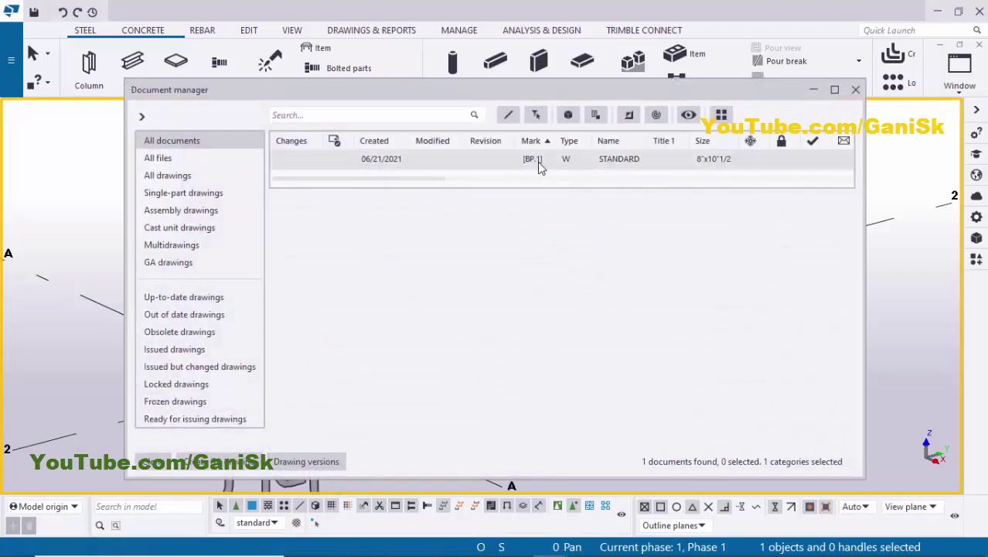
{"action": "left_click", "coordinate": [533, 160]}
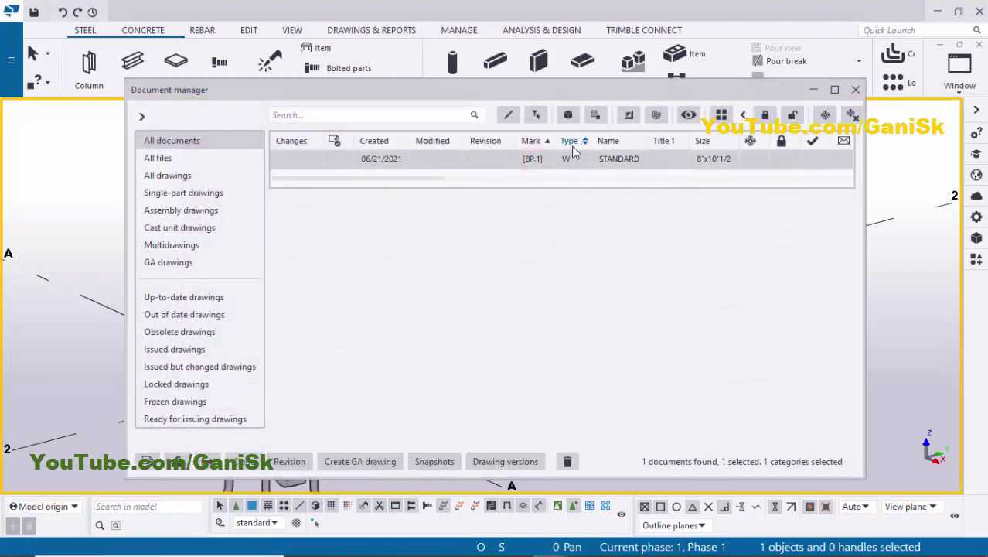
{"action": "left_click", "coordinate": [569, 160]}
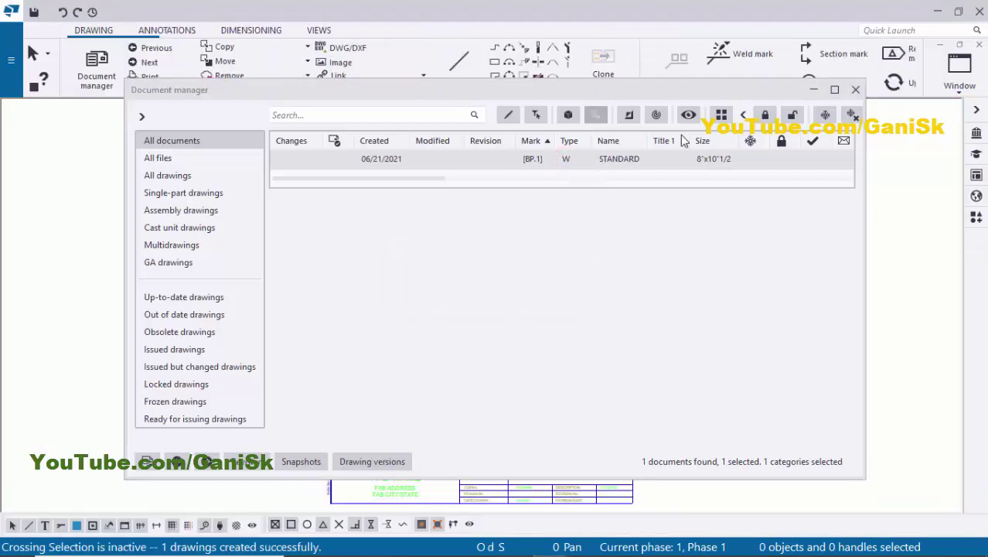
{"action": "left_click", "coordinate": [857, 92]}
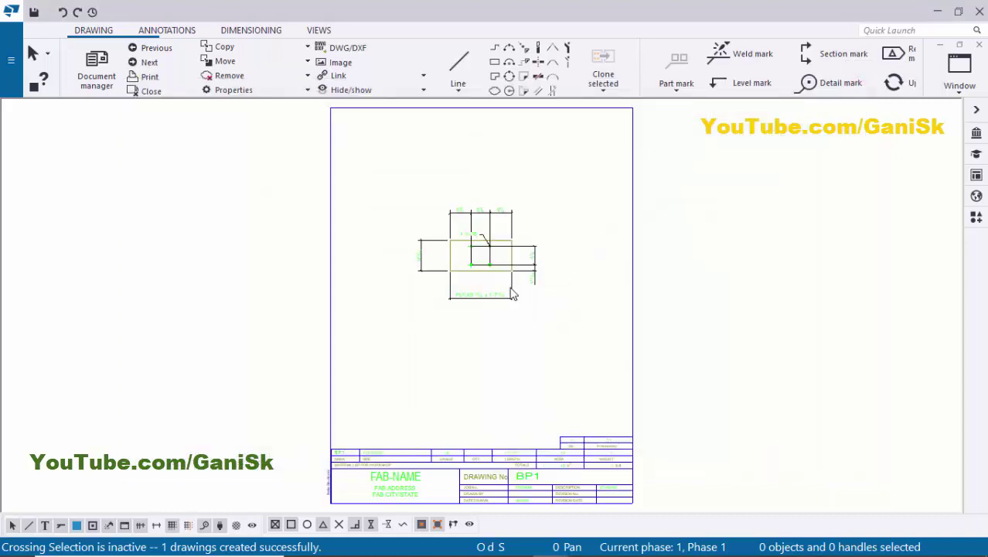
Delete the overall dimensions of the plate, the profile-and-length dimension below it and the width dimension beside it
{"action": "scroll", "coordinate": [441, 259], "scroll_direction": "up", "scroll_amount": 5}
{"action": "middle_click_drag", "start_coordinate": [552, 228], "coordinate": [543, 258]}
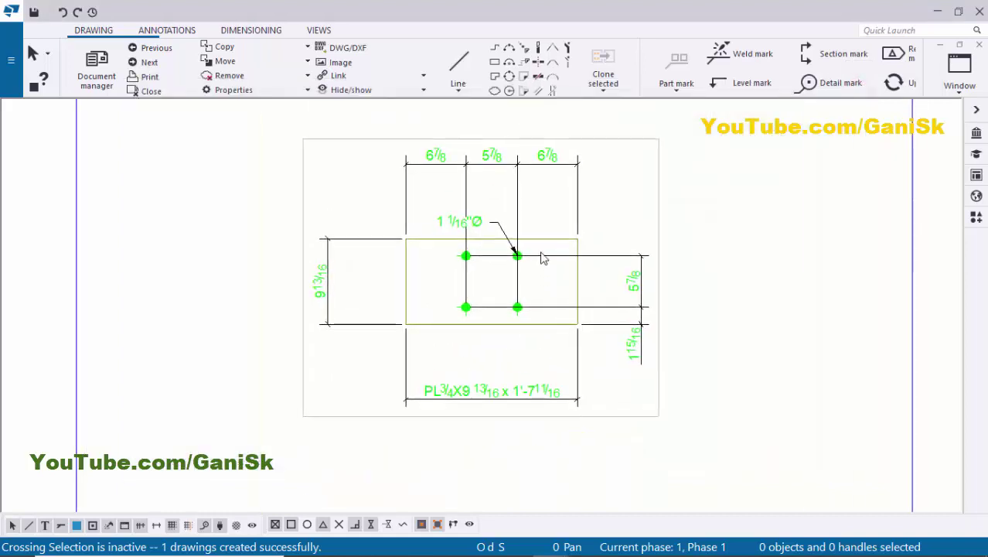
{"action": "scroll", "coordinate": [559, 384], "scroll_direction": "down", "scroll_amount": 1}
{"action": "scroll", "coordinate": [543, 359], "scroll_direction": "up", "scroll_amount": 1}
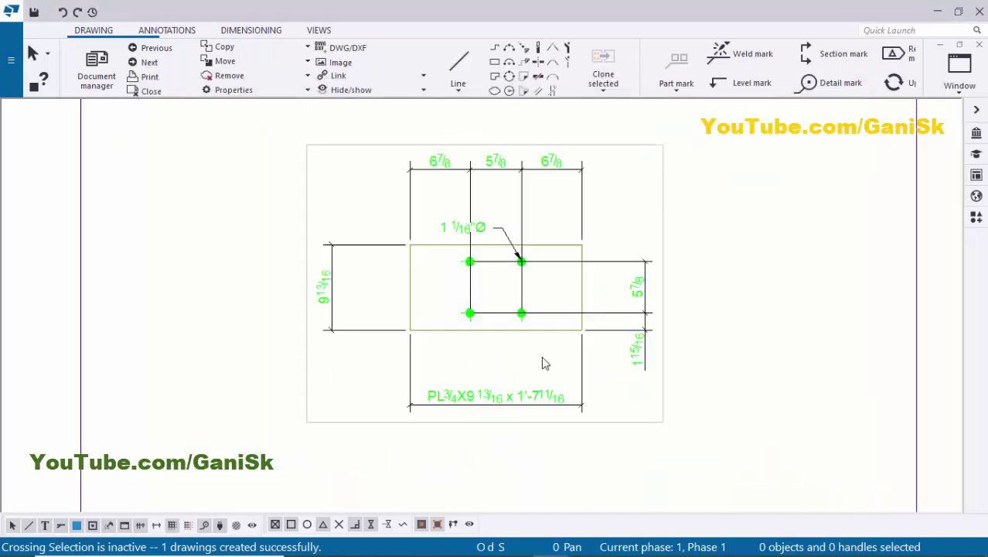
{"action": "middle_click_drag", "start_coordinate": [575, 314], "coordinate": [570, 350]}
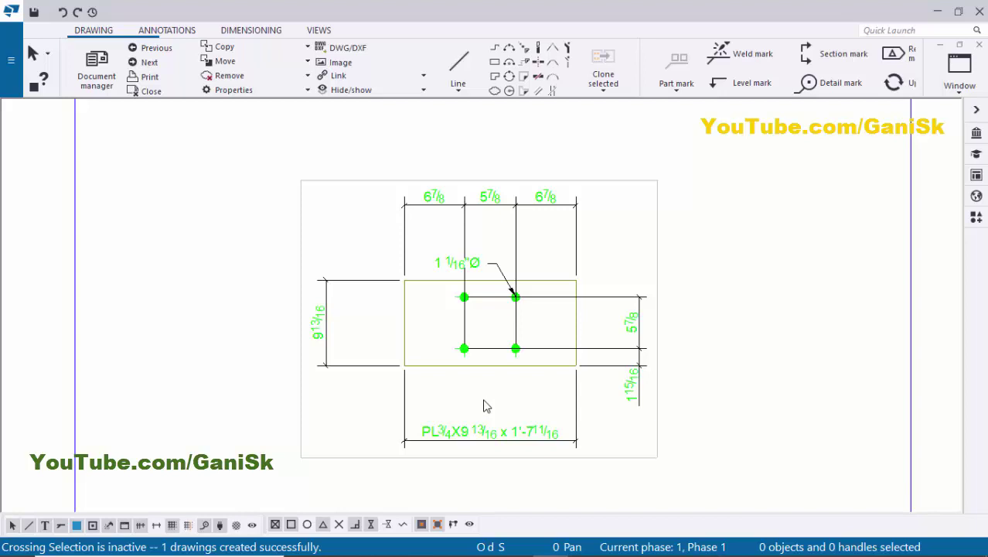
{"action": "left_click", "coordinate": [490, 433]}
{"action": "key", "text": "Delete"}
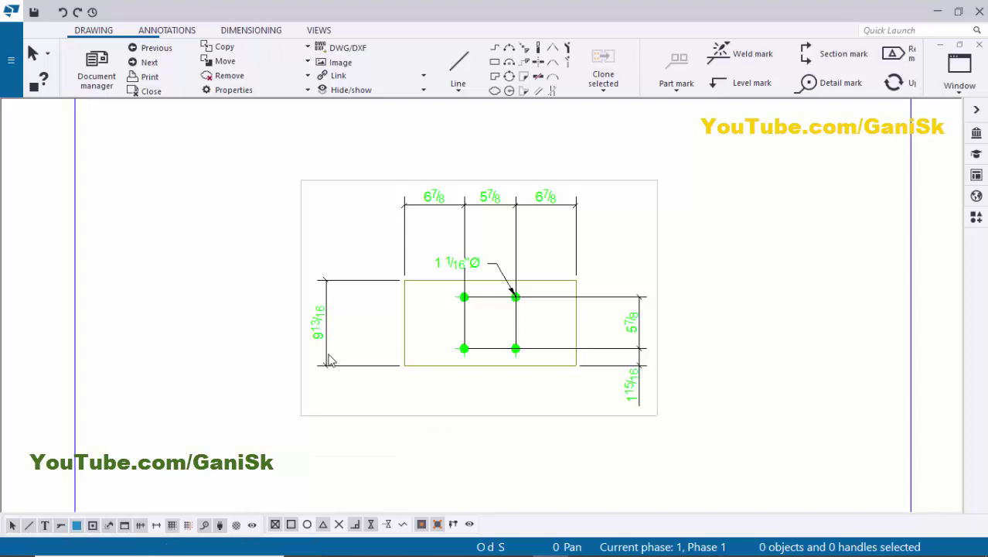
{"action": "left_click", "coordinate": [325, 350]}
{"action": "key", "text": "Delete"}
Delete the horizontal and vertical hole-position dimensions and the hole diameter mark from the plate view
{"action": "left_click", "coordinate": [499, 198]}
{"action": "key", "text": "Delete"}
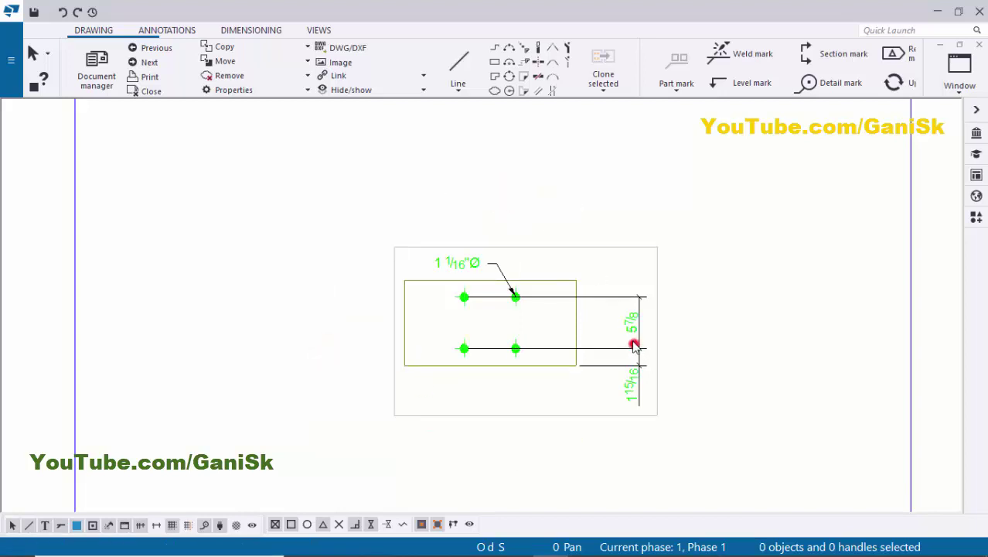
{"action": "left_click", "coordinate": [634, 346]}
{"action": "key", "text": "Delete"}
{"action": "left_click", "coordinate": [461, 261]}
{"action": "key", "text": "Delete"}
{"action": "scroll", "coordinate": [526, 355], "scroll_direction": "down", "scroll_amount": 2}
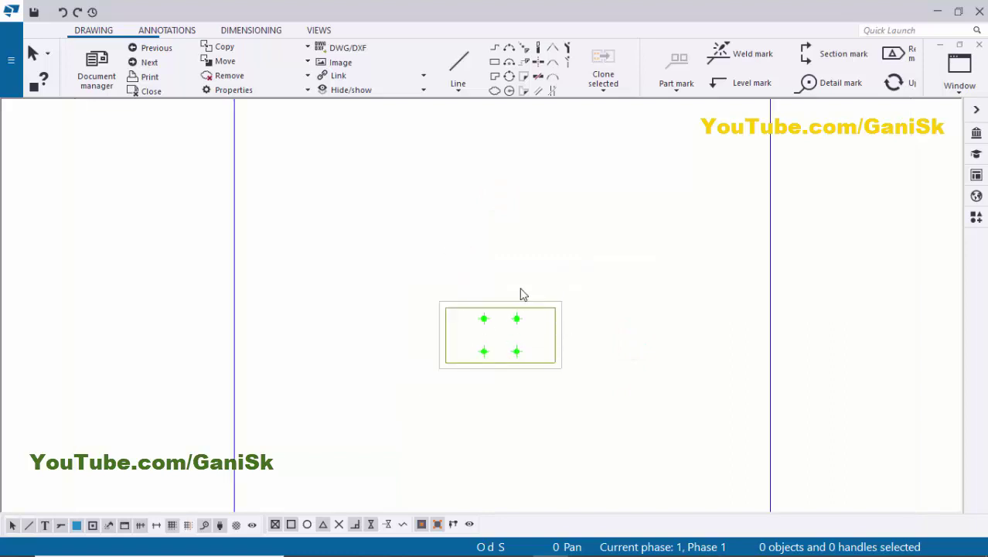
{"action": "scroll", "coordinate": [553, 418], "scroll_direction": "down", "scroll_amount": 2}
{"action": "mouse_move", "coordinate": [556, 433]}
{"action": "middle_mouse_down"}
{"action": "mouse_move", "coordinate": [546, 315]}
{"action": "mouse_move", "coordinate": [510, 391]}
{"action": "middle_mouse_up"}
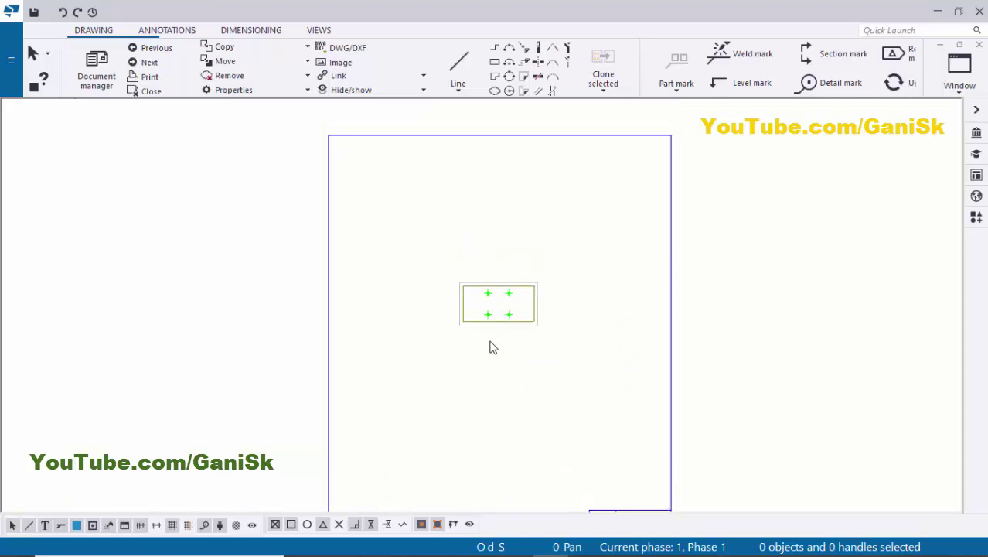
{"action": "scroll", "coordinate": [520, 338], "scroll_direction": "up", "scroll_amount": 4}
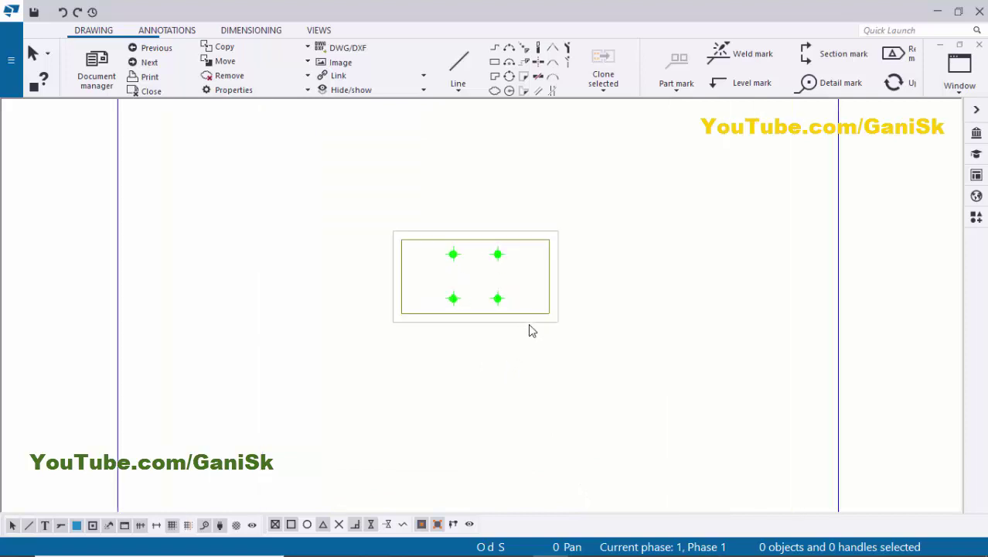
Set the base plate view's scale to 1/6 in its view properties and apply the change
{"action": "double_click", "coordinate": [530, 323]}
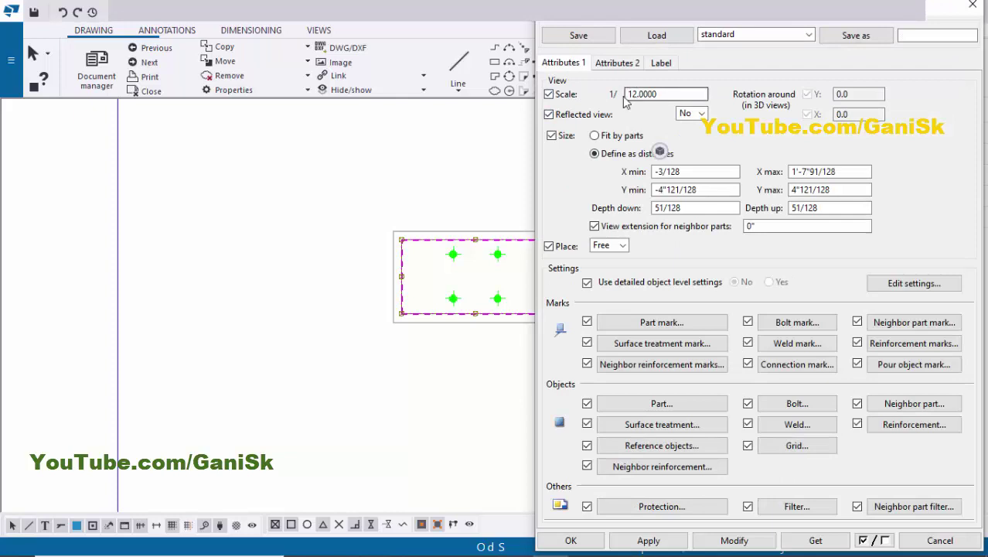
{"action": "double_click", "coordinate": [668, 94]}
{"action": "type", "text": "6"}
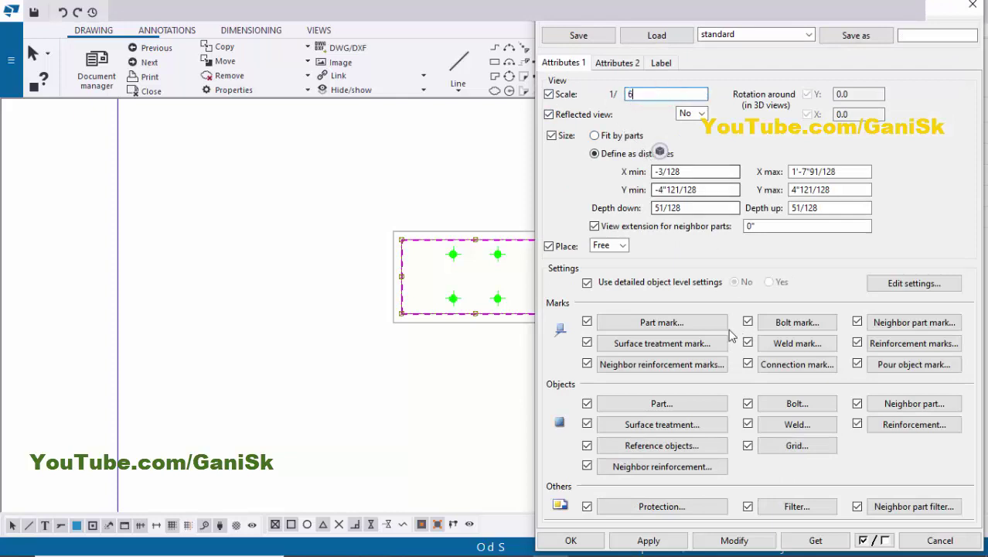
{"action": "left_click", "coordinate": [746, 541]}
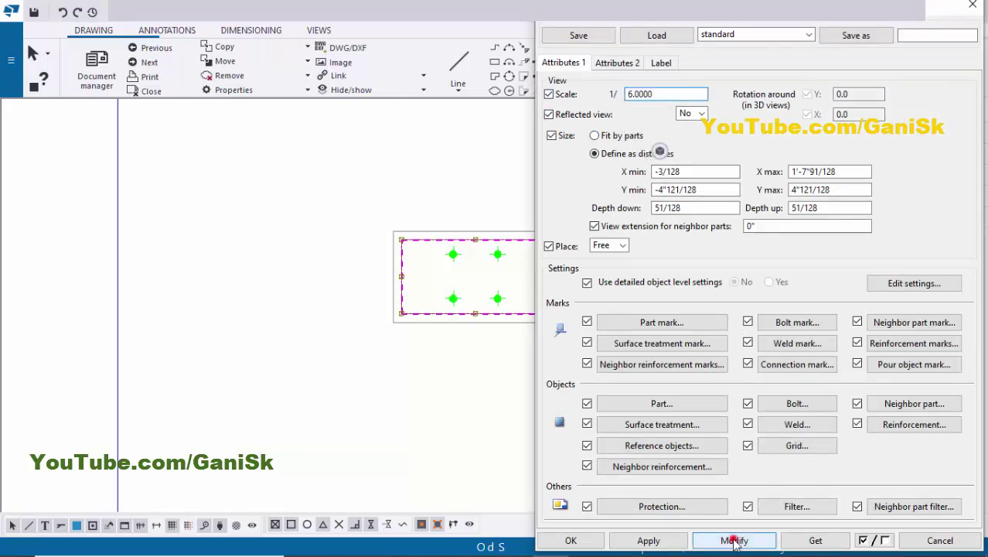
{"action": "left_click", "coordinate": [628, 542]}
{"action": "left_click", "coordinate": [578, 540]}
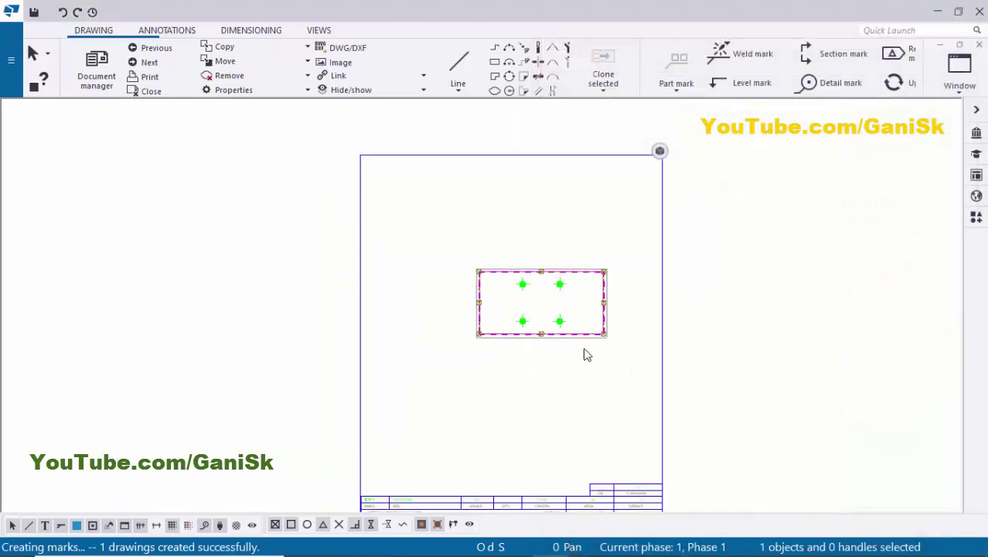
Move the enlarged plate view down and to the left on the drawing sheet, and deselect it
{"action": "scroll", "coordinate": [585, 354], "scroll_direction": "up", "scroll_amount": 1}
{"action": "scroll", "coordinate": [526, 349], "scroll_direction": "up", "scroll_amount": 1}
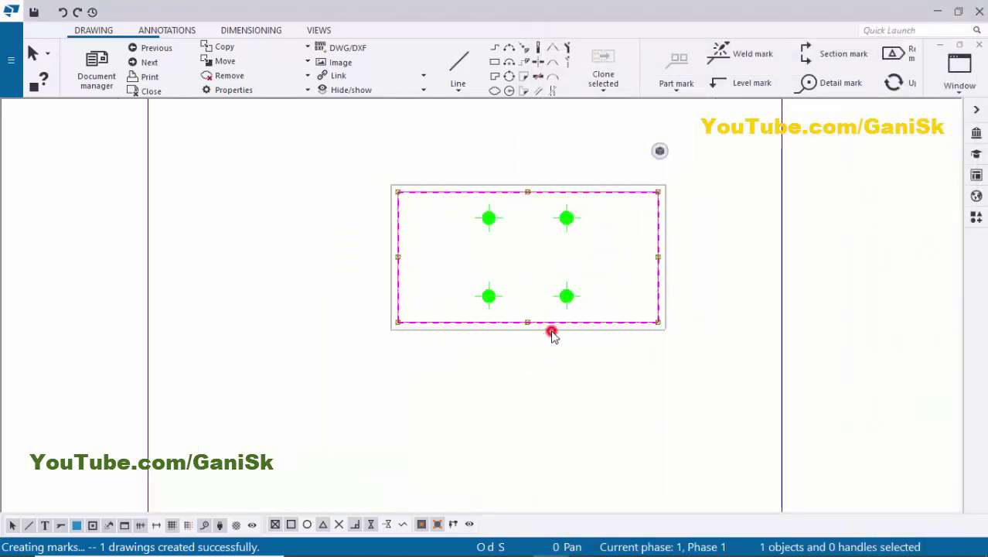
{"action": "mouse_move", "coordinate": [568, 333]}
{"action": "left_mouse_down"}
{"action": "mouse_move", "coordinate": [502, 368]}
{"action": "mouse_move", "coordinate": [529, 385]}
{"action": "mouse_move", "coordinate": [514, 406]}
{"action": "mouse_move", "coordinate": [507, 395]}
{"action": "left_mouse_up"}
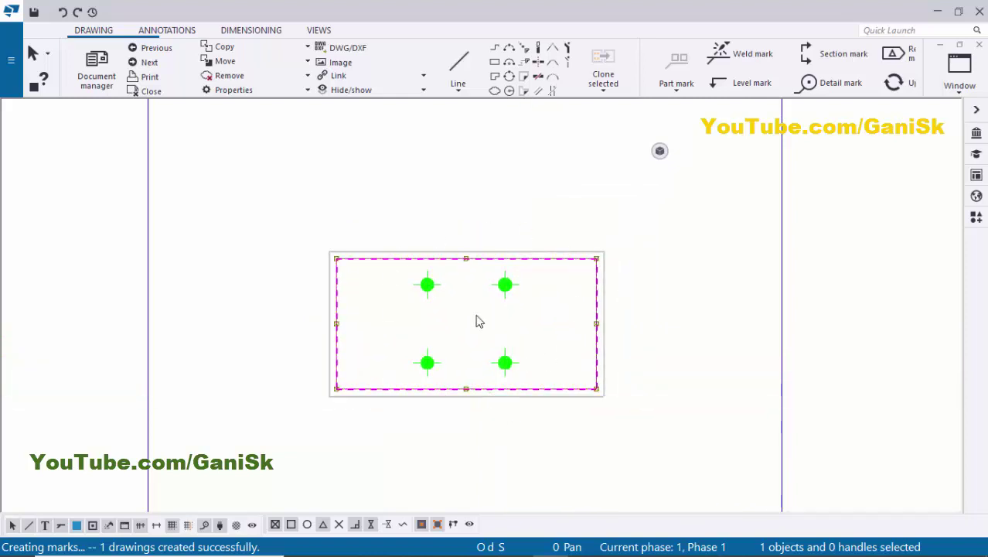
{"action": "left_click", "coordinate": [658, 381]}
{"action": "scroll", "coordinate": [668, 351], "scroll_direction": "down", "scroll_amount": 3}
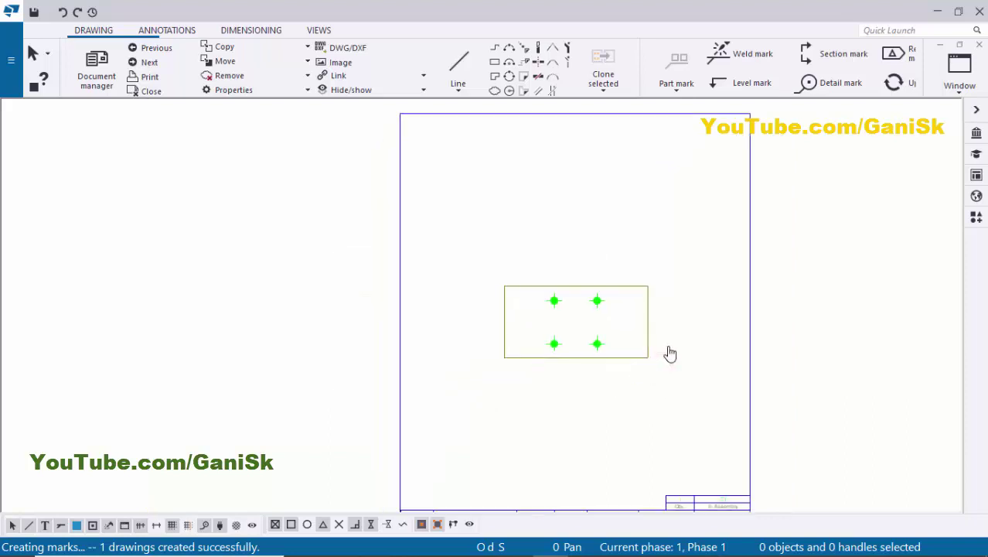
{"action": "scroll", "coordinate": [592, 336], "scroll_direction": "up", "scroll_amount": 2}
{"action": "middle_click_drag", "start_coordinate": [486, 338], "coordinate": [402, 329]}
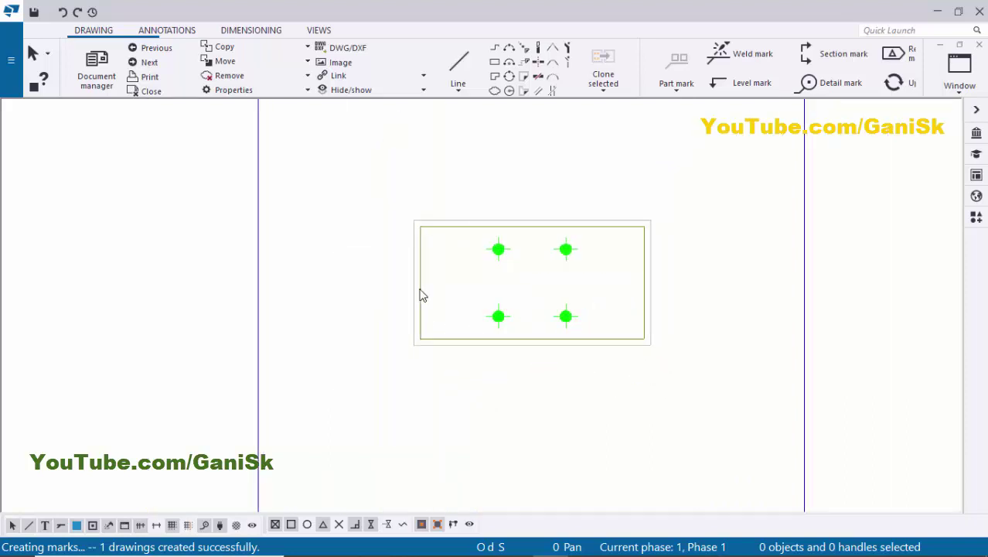
Add a horizontal dimension chain above the plate from its left edge through both hole columns to its right edge
{"action": "left_click", "coordinate": [263, 32]}
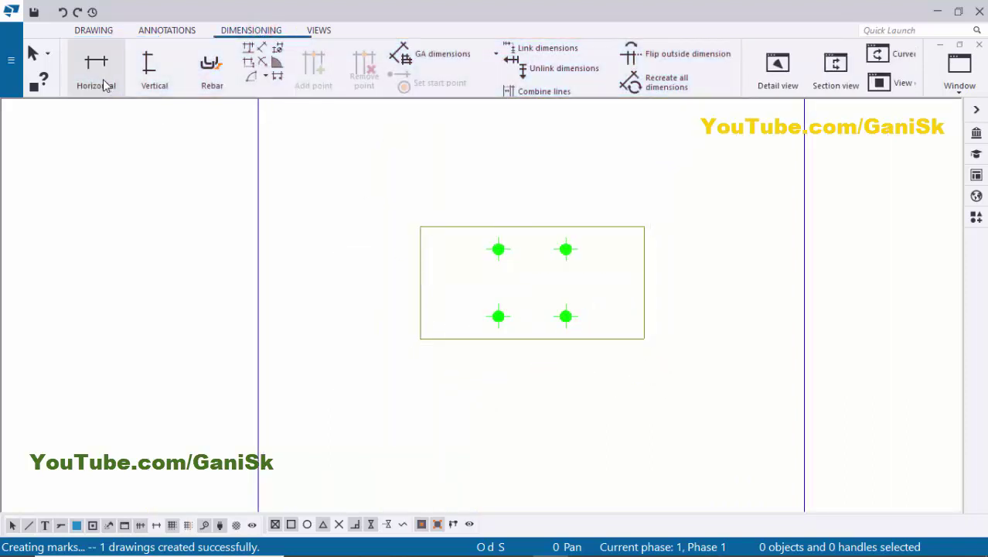
{"action": "left_click", "coordinate": [103, 81]}
{"action": "scroll", "coordinate": [414, 223], "scroll_direction": "up", "scroll_amount": 4}
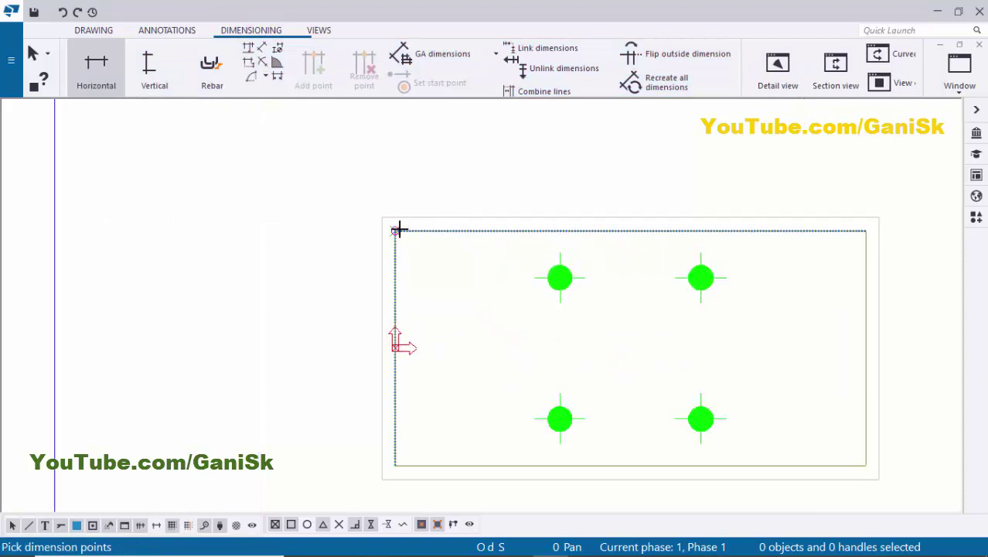
{"action": "left_click", "coordinate": [396, 229]}
{"action": "middle_click_drag", "start_coordinate": [535, 229], "coordinate": [468, 143]}
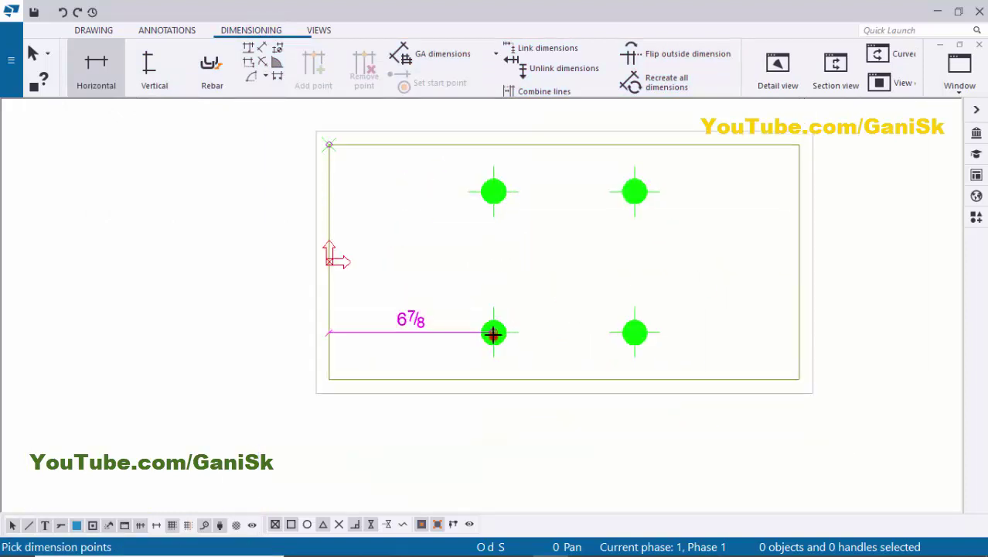
{"action": "left_click", "coordinate": [493, 334]}
{"action": "left_click", "coordinate": [637, 333]}
{"action": "scroll", "coordinate": [761, 166], "scroll_direction": "down", "scroll_amount": 2}
{"action": "middle_click_drag", "start_coordinate": [766, 162], "coordinate": [675, 219]}
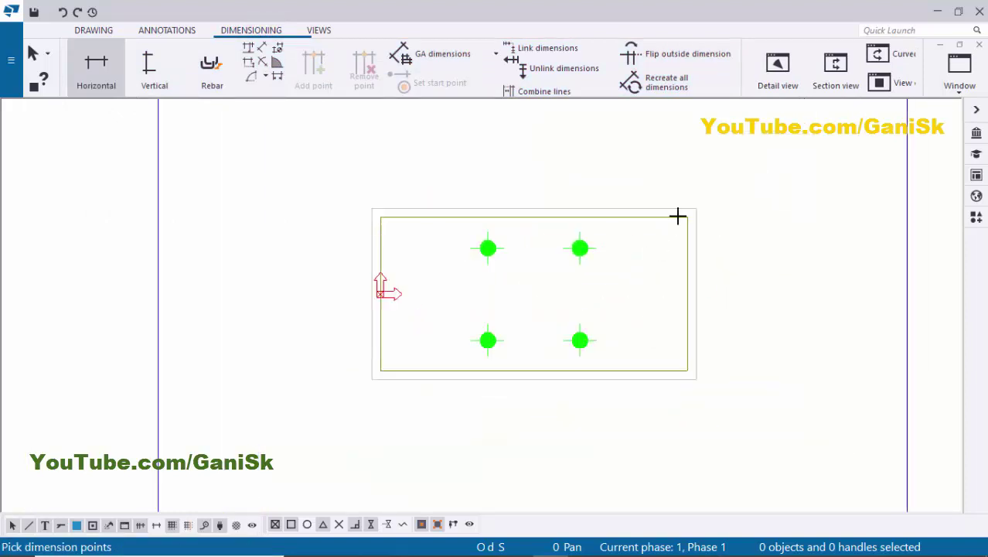
{"action": "left_click", "coordinate": [687, 216]}
{"action": "middle_click", "coordinate": [686, 215]}
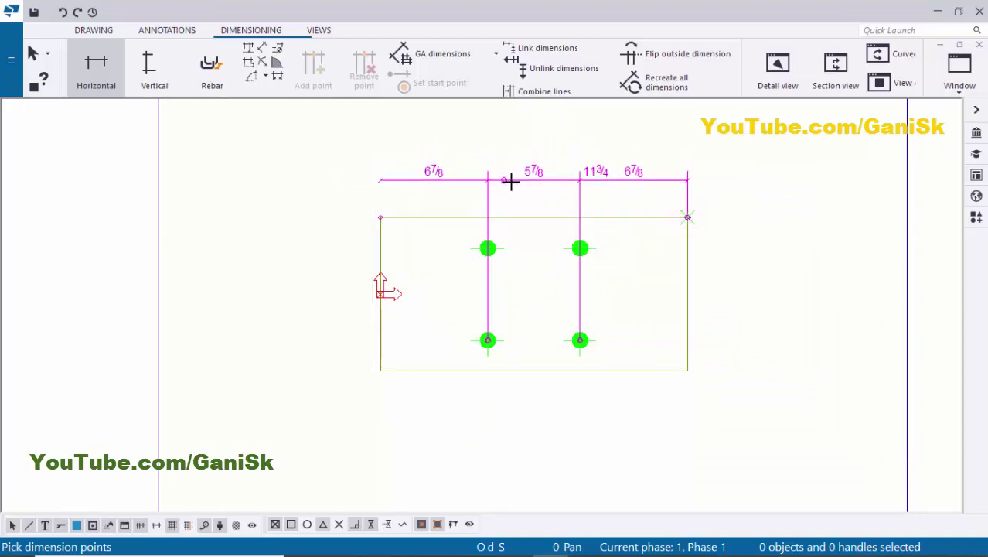
{"action": "left_click", "coordinate": [523, 178]}
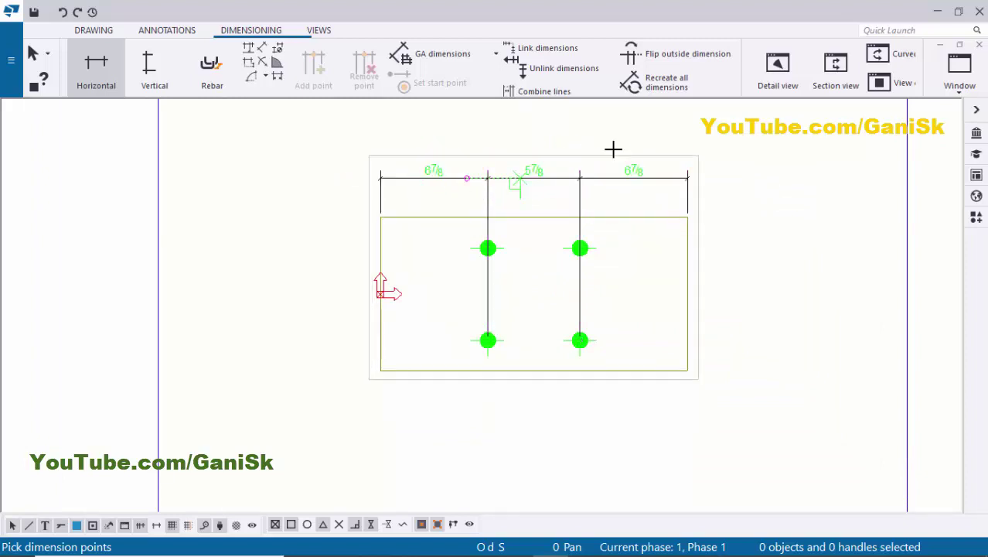
Add an overall horizontal dimension of the plate above the hole-position chain and end the dimensioning command
{"action": "middle_click_drag", "start_coordinate": [503, 205], "coordinate": [473, 211]}
{"action": "scroll", "coordinate": [398, 224], "scroll_direction": "up", "scroll_amount": 1}
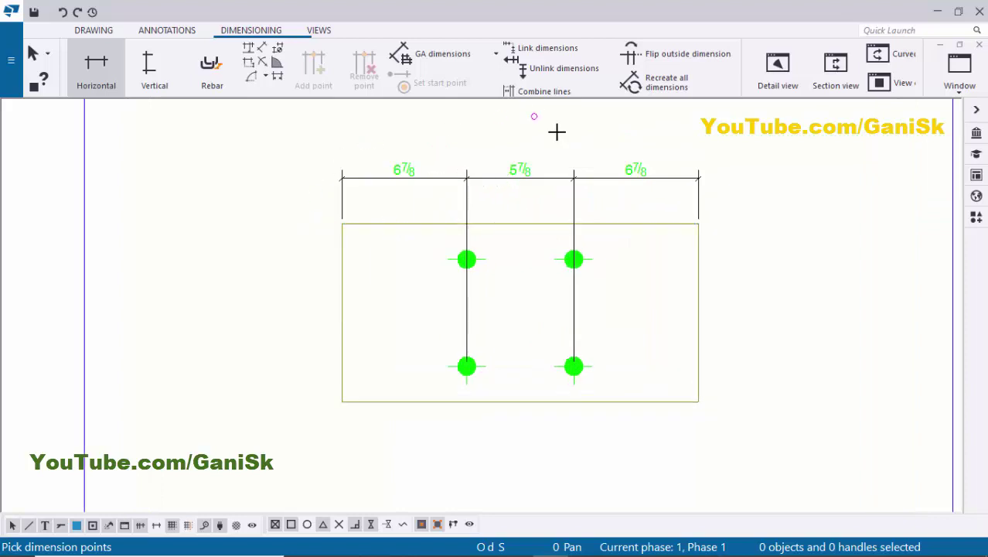
{"action": "scroll", "coordinate": [335, 241], "scroll_direction": "up", "scroll_amount": 2}
{"action": "left_click", "coordinate": [352, 218]}
{"action": "scroll", "coordinate": [297, 214], "scroll_direction": "down", "scroll_amount": 3}
{"action": "middle_click_drag", "start_coordinate": [589, 225], "coordinate": [467, 230]}
{"action": "scroll", "coordinate": [507, 224], "scroll_direction": "up", "scroll_amount": 3}
{"action": "left_click", "coordinate": [556, 224]}
{"action": "scroll", "coordinate": [592, 225], "scroll_direction": "down", "scroll_amount": 2}
{"action": "middle_click_drag", "start_coordinate": [421, 200], "coordinate": [461, 256]}
{"action": "left_click", "coordinate": [418, 176]}
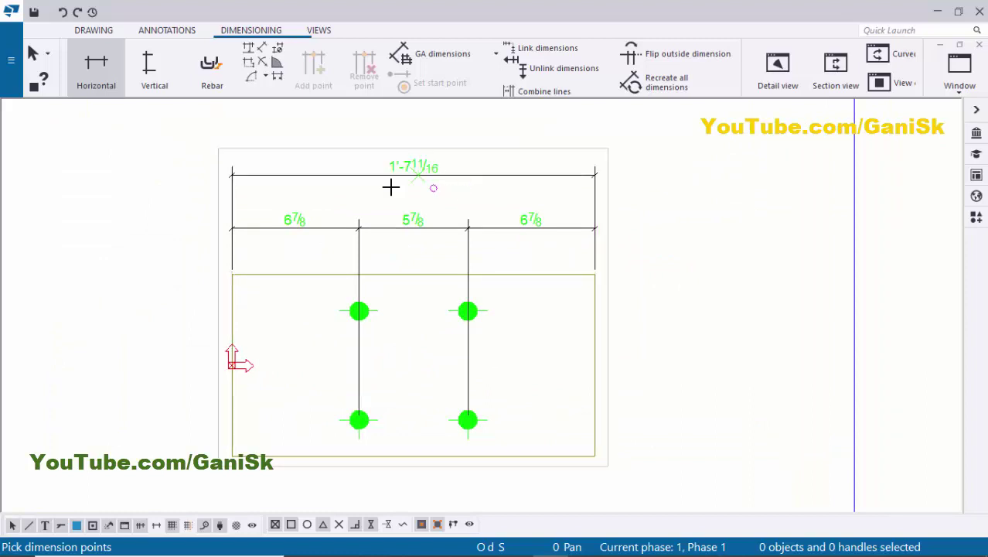
{"action": "right_click", "coordinate": [655, 141]}
{"action": "left_click", "coordinate": [679, 158]}
Shift the overall length dimension and the hole-position chain slightly upward to adjust their spacing above the plate
{"action": "middle_click_drag", "start_coordinate": [415, 181], "coordinate": [486, 186]}
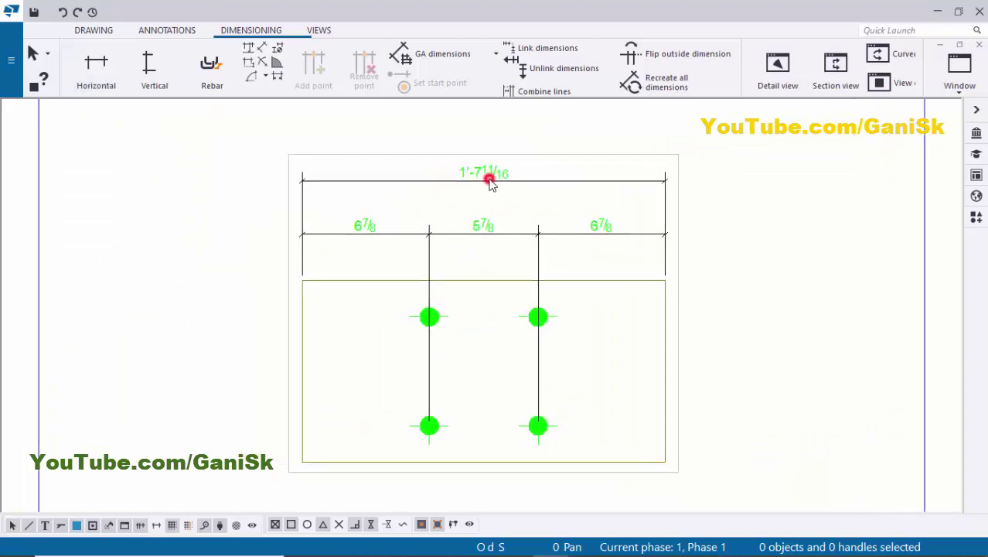
{"action": "left_click", "coordinate": [490, 180]}
{"action": "left_click_drag", "start_coordinate": [495, 183], "coordinate": [478, 233]}
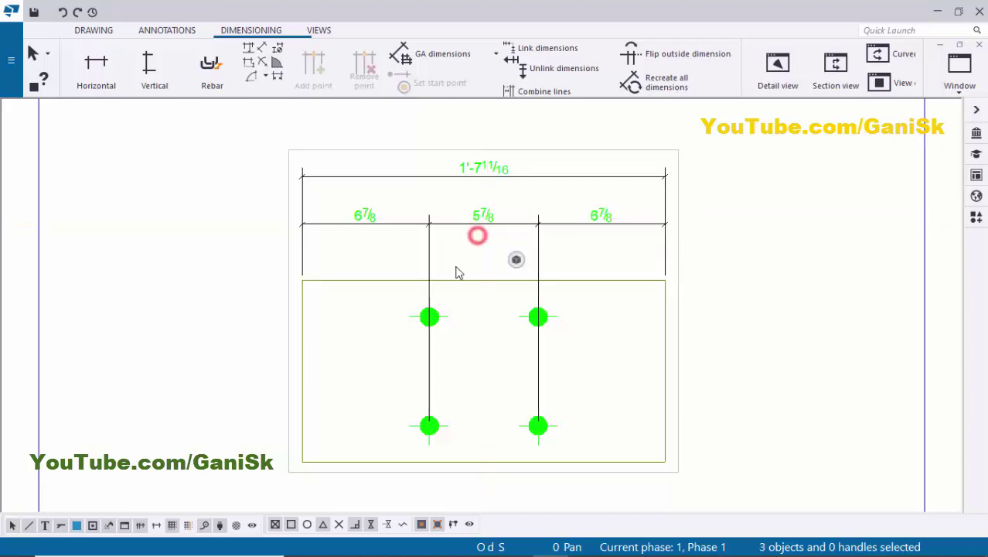
Add a vertical dimension chain left of the plate from its top edge through both hole rows to its bottom edge
{"action": "scroll", "coordinate": [380, 337], "scroll_direction": "down", "scroll_amount": 1}
{"action": "middle_click_drag", "start_coordinate": [380, 337], "coordinate": [439, 261]}
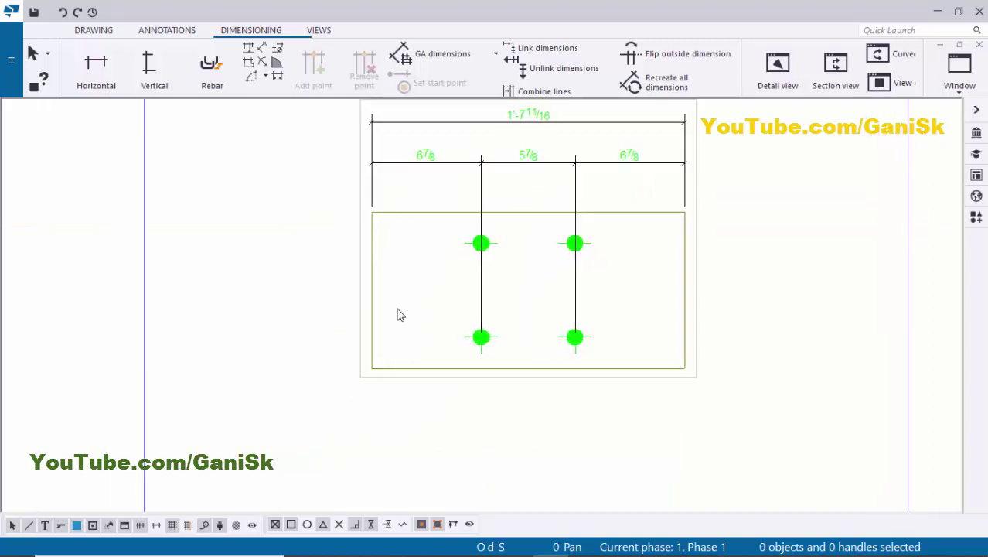
{"action": "left_click", "coordinate": [142, 82]}
{"action": "middle_click_drag", "start_coordinate": [392, 199], "coordinate": [352, 195]}
{"action": "left_click", "coordinate": [334, 207]}
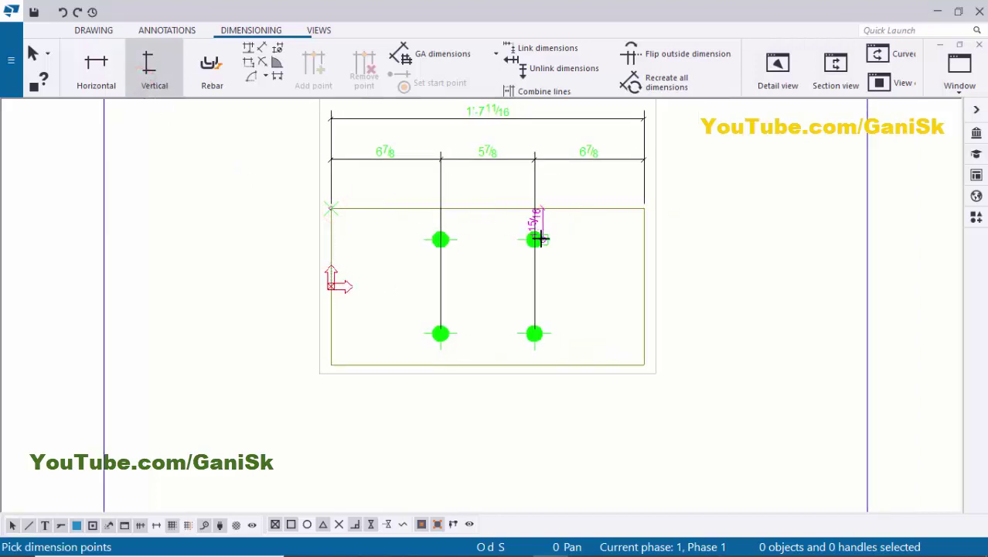
{"action": "left_click", "coordinate": [539, 240]}
{"action": "left_click", "coordinate": [535, 334]}
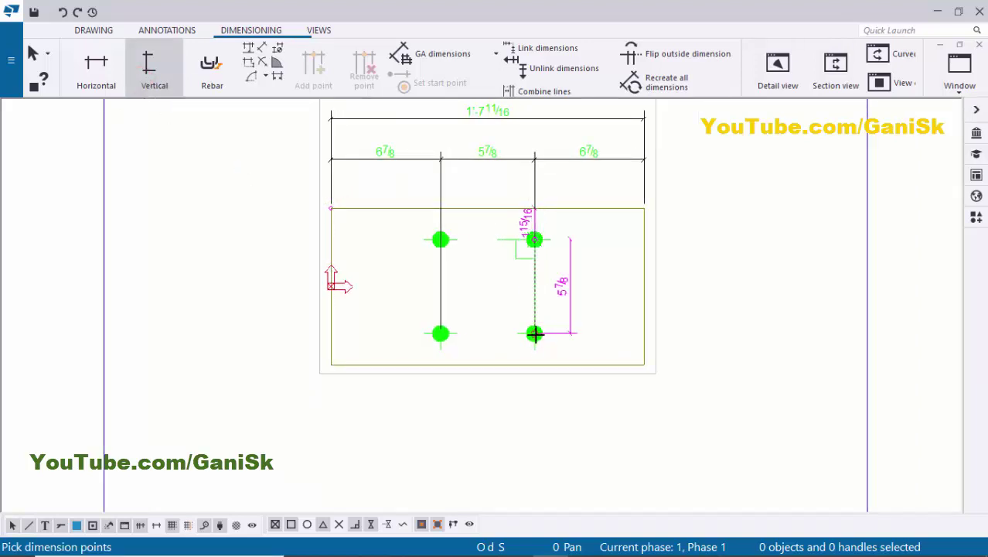
{"action": "middle_click_drag", "start_coordinate": [535, 334], "coordinate": [777, 299]}
{"action": "left_click", "coordinate": [573, 328]}
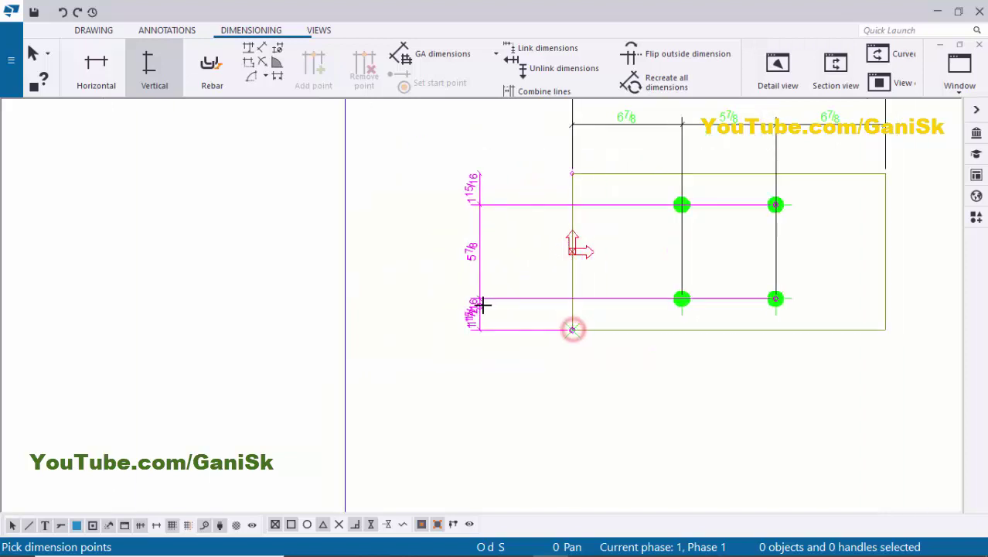
{"action": "left_click", "coordinate": [508, 303]}
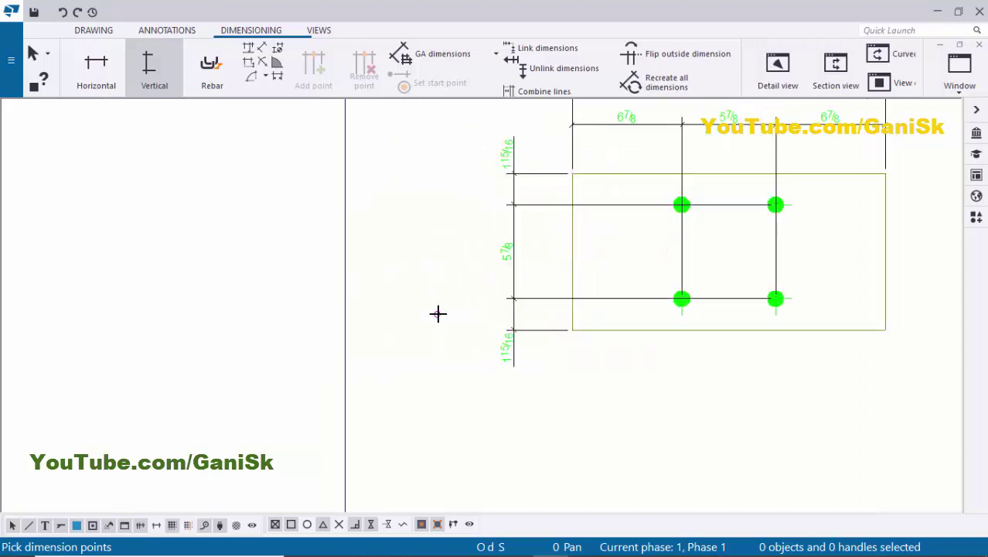
Add an overall vertical dimension between the plate's left corners, outside the hole chain, and end the command
{"action": "mouse_move", "coordinate": [619, 189]}
{"action": "middle_mouse_down"}
{"action": "mouse_move", "coordinate": [589, 241]}
{"action": "mouse_move", "coordinate": [598, 227]}
{"action": "middle_mouse_up"}
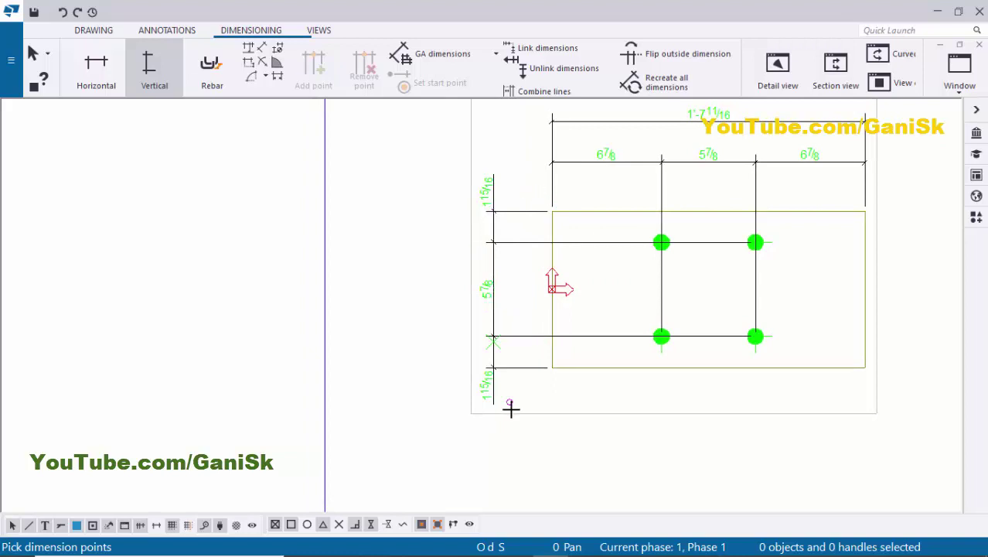
{"action": "middle_click_drag", "start_coordinate": [572, 272], "coordinate": [555, 261]}
{"action": "left_click", "coordinate": [534, 202]}
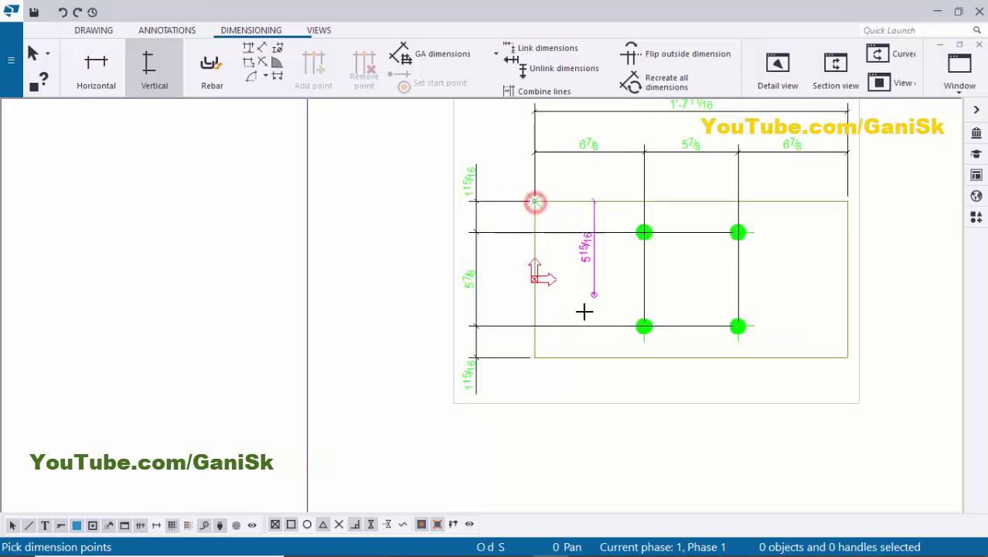
{"action": "left_click", "coordinate": [538, 357]}
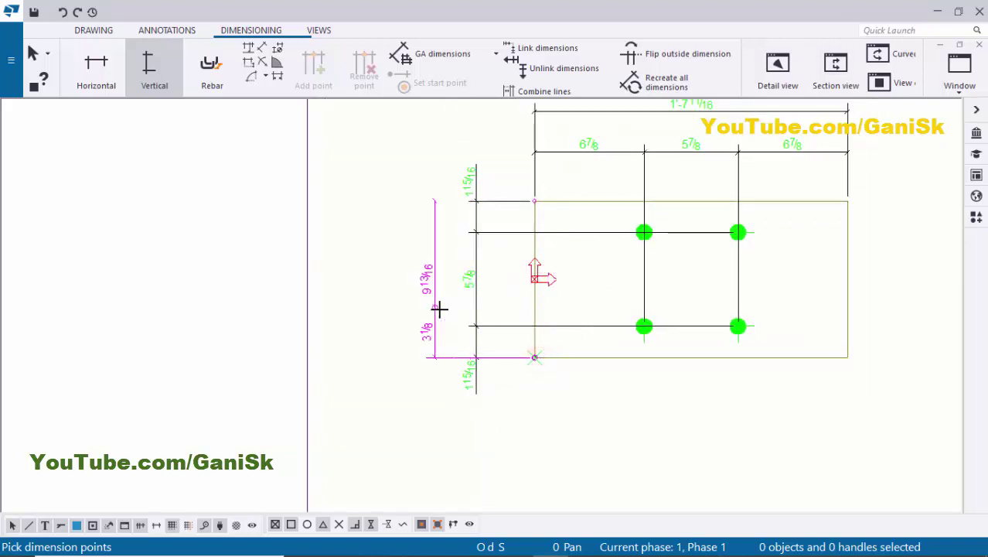
{"action": "left_click", "coordinate": [431, 309]}
{"action": "right_click", "coordinate": [299, 229]}
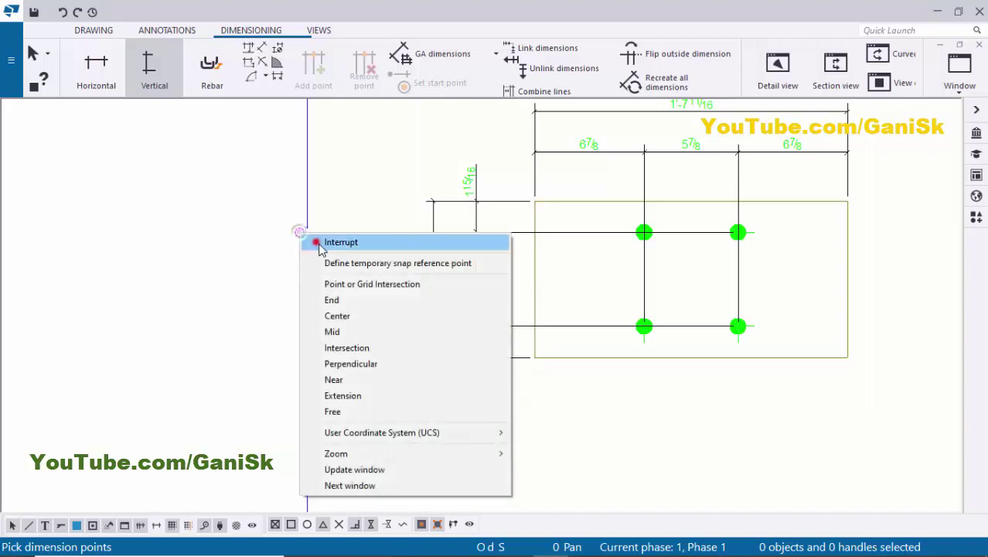
{"action": "left_click", "coordinate": [315, 242]}
Move the vertical hole-position dimension chain slightly closer to the plate's left edge and deselect the dimensions
{"action": "left_click", "coordinate": [437, 285]}
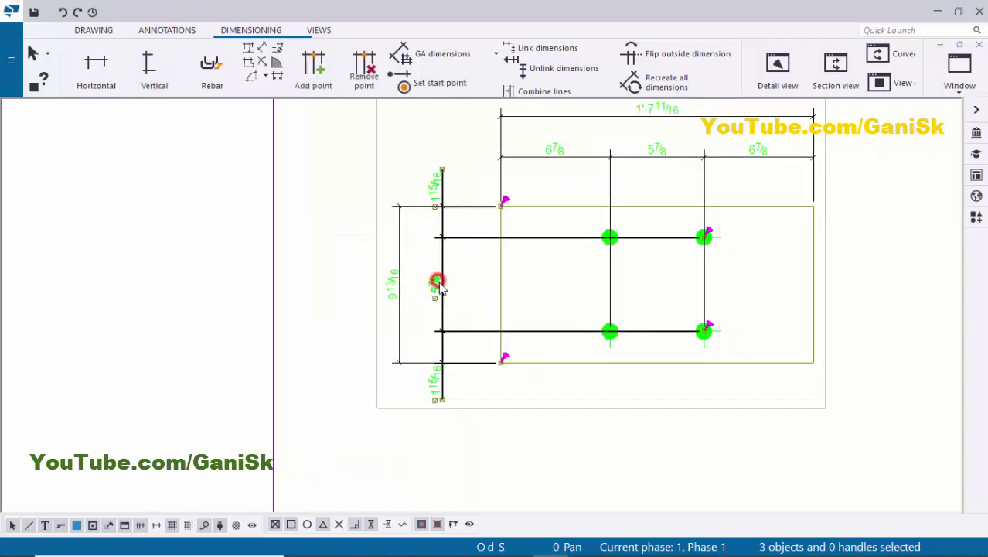
{"action": "left_click_drag", "start_coordinate": [441, 284], "coordinate": [455, 281]}
{"action": "left_click", "coordinate": [424, 262]}
{"action": "left_click", "coordinate": [395, 282]}
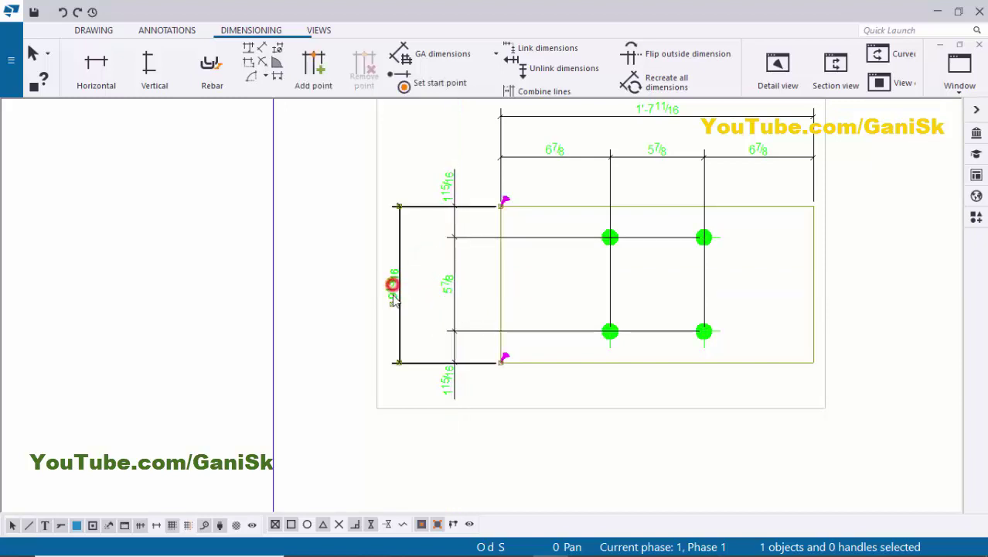
{"action": "left_click", "coordinate": [327, 298]}
Add a part mark to the base plate using the applied mark properties
{"action": "scroll", "coordinate": [326, 299], "scroll_direction": "down", "scroll_amount": 1}
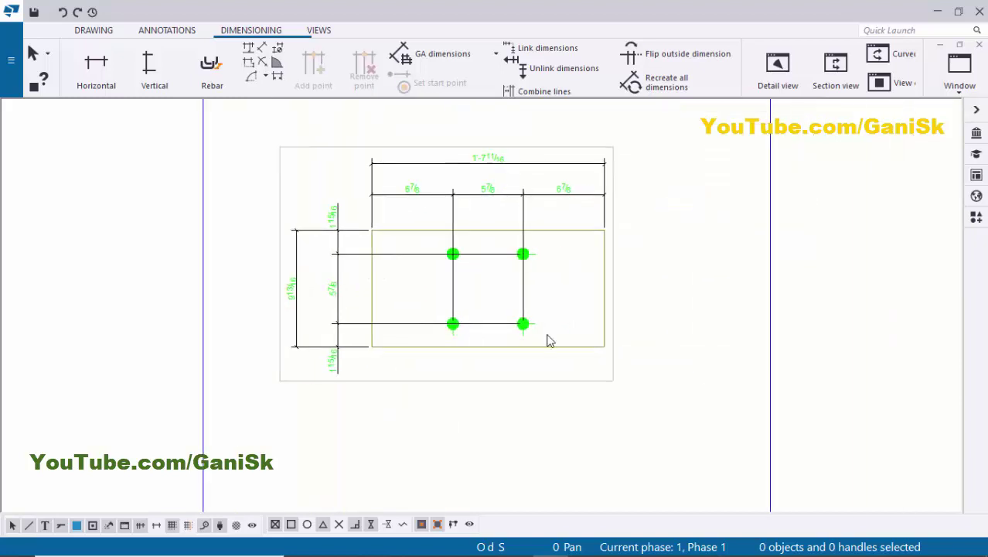
{"action": "scroll", "coordinate": [603, 346], "scroll_direction": "up", "scroll_amount": 1}
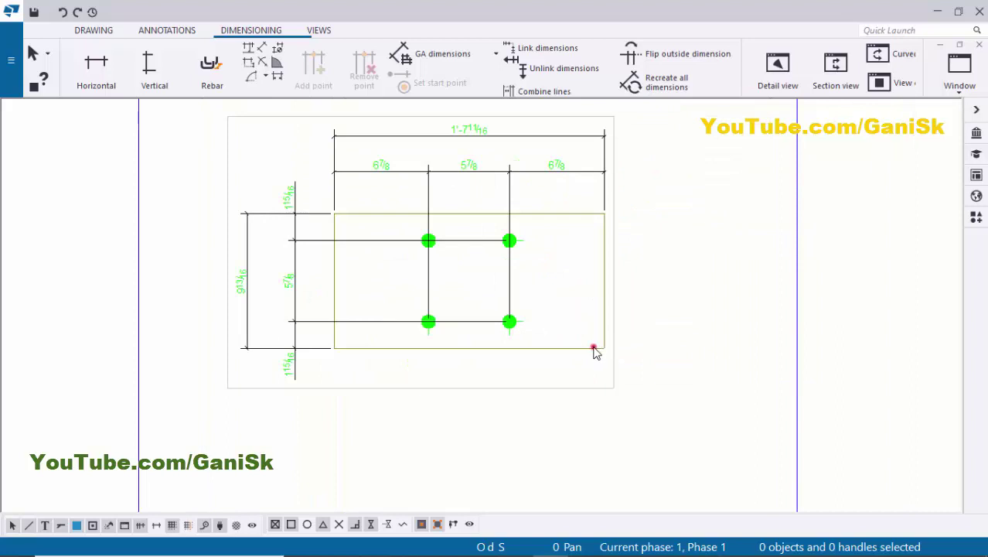
{"action": "right_click", "coordinate": [594, 349]}
{"action": "left_click", "coordinate": [682, 213]}
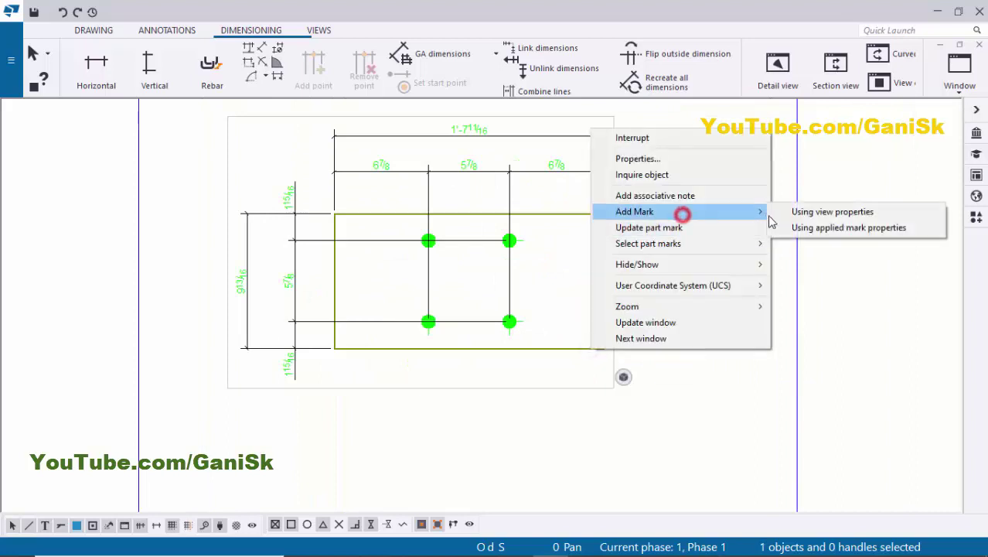
{"action": "left_click", "coordinate": [774, 228]}
Move the BP1 part mark below the plate, with its leader pointing to the lower edge near the right corner
{"action": "scroll", "coordinate": [354, 204], "scroll_direction": "up", "scroll_amount": 2}
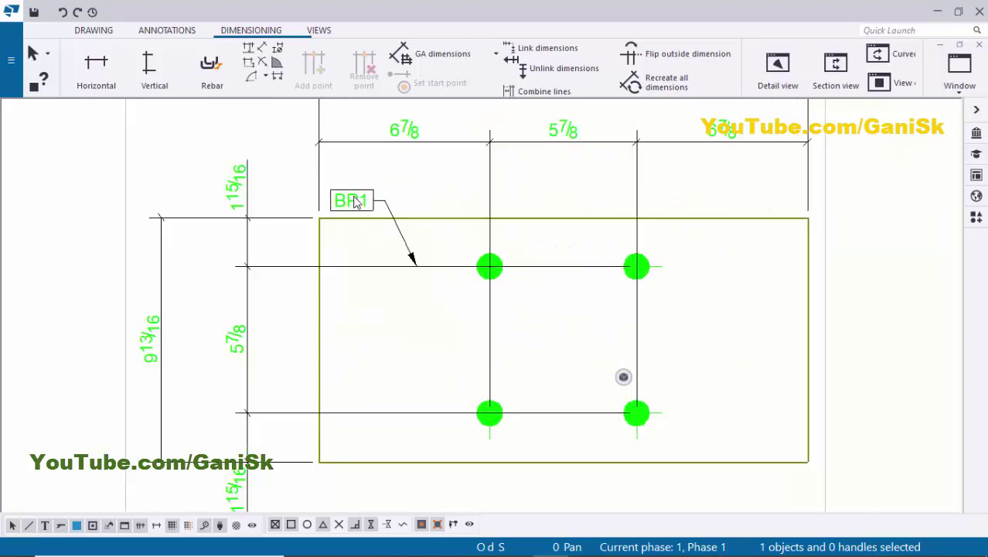
{"action": "left_click", "coordinate": [355, 202]}
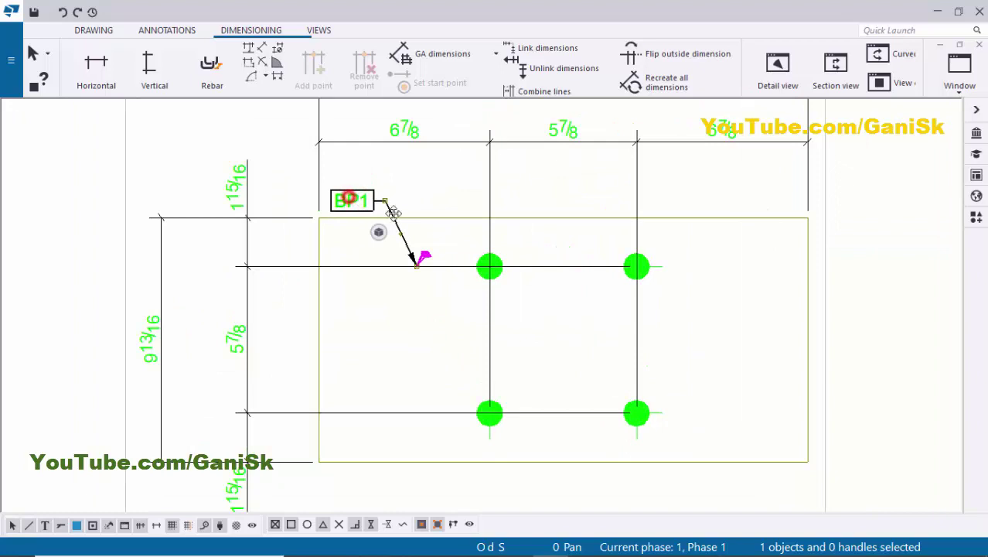
{"action": "mouse_move", "coordinate": [394, 213]}
{"action": "left_mouse_down"}
{"action": "mouse_move", "coordinate": [564, 284]}
{"action": "mouse_move", "coordinate": [682, 365]}
{"action": "left_mouse_up"}
{"action": "left_click_drag", "start_coordinate": [644, 410], "coordinate": [651, 393]}
{"action": "middle_click_drag", "start_coordinate": [658, 409], "coordinate": [561, 313]}
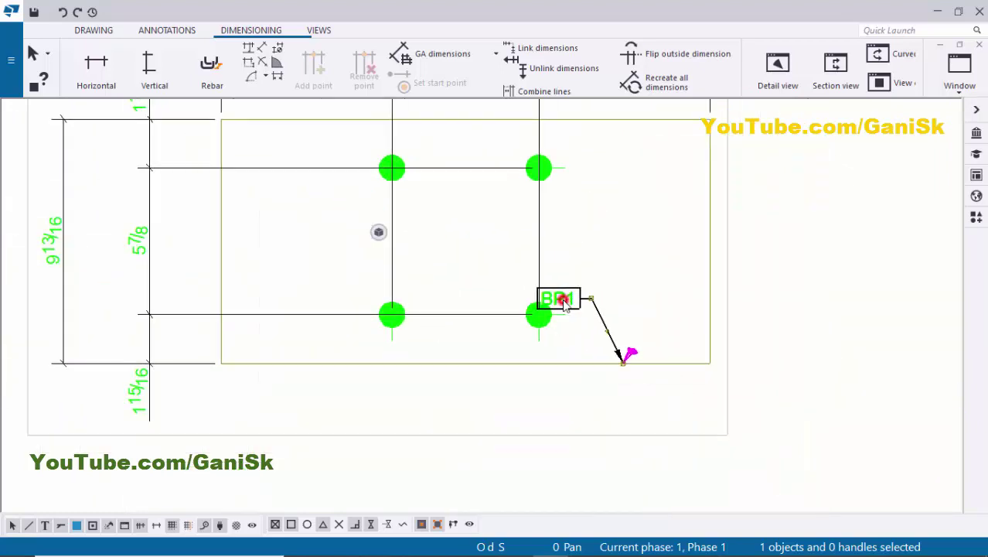
{"action": "mouse_move", "coordinate": [563, 301]}
{"action": "left_mouse_down"}
{"action": "mouse_move", "coordinate": [600, 404]}
{"action": "mouse_move", "coordinate": [678, 405]}
{"action": "mouse_move", "coordinate": [664, 404]}
{"action": "left_mouse_up"}
{"action": "scroll", "coordinate": [647, 303], "scroll_direction": "down", "scroll_amount": 2}
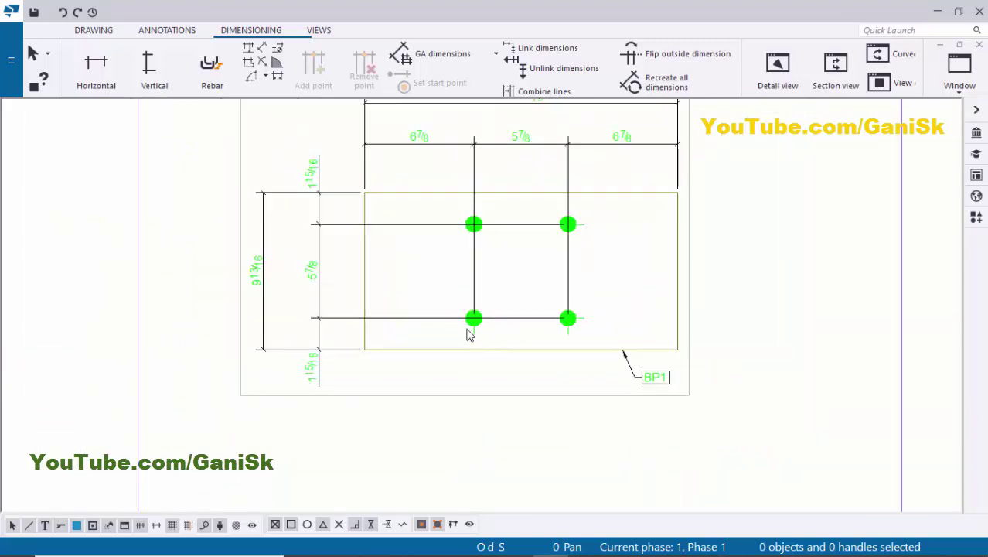
Add a mark to the base plate's hole group using the applied mark properties
{"action": "scroll", "coordinate": [469, 334], "scroll_direction": "up", "scroll_amount": 2}
{"action": "right_click", "coordinate": [475, 324]}
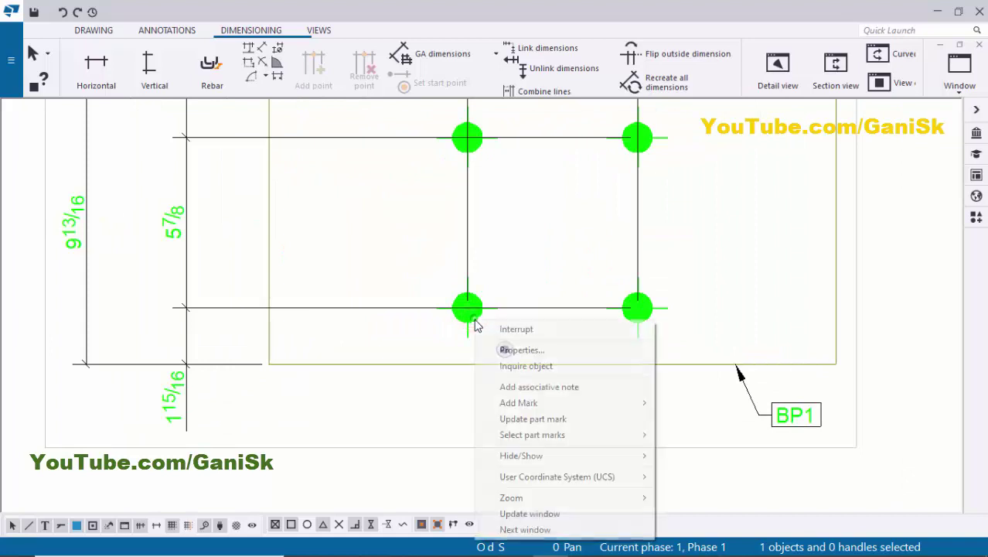
{"action": "left_click", "coordinate": [536, 403]}
{"action": "left_click", "coordinate": [699, 419]}
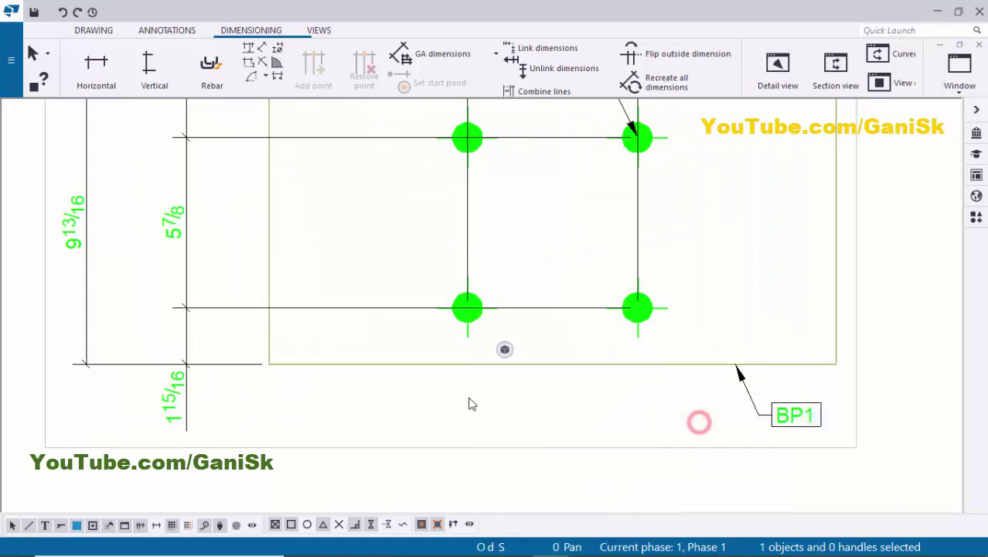
{"action": "scroll", "coordinate": [468, 402], "scroll_direction": "down", "scroll_amount": 2}
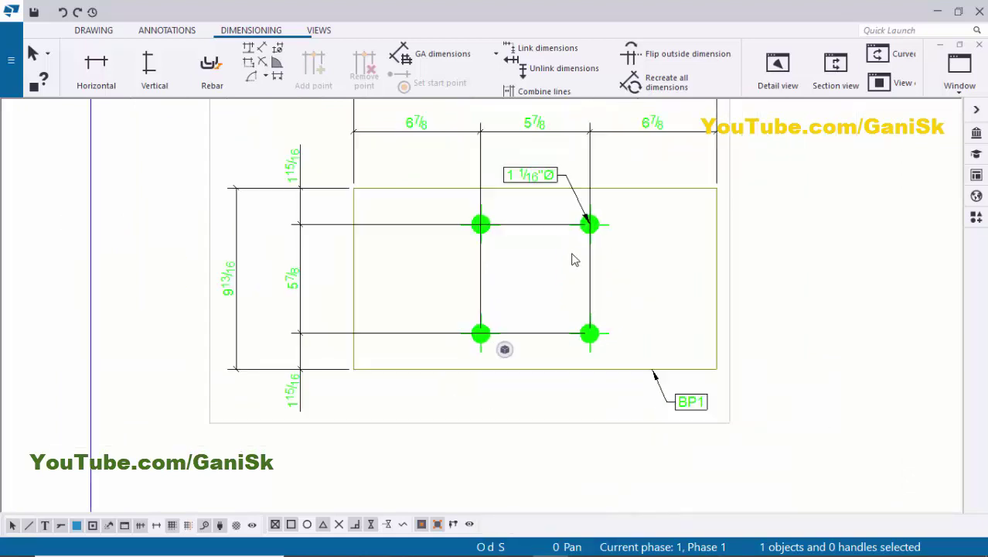
Move the hole-diameter mark below the plate, with its leader pointing to the lower-left hole, and deselect it
{"action": "left_click", "coordinate": [534, 176]}
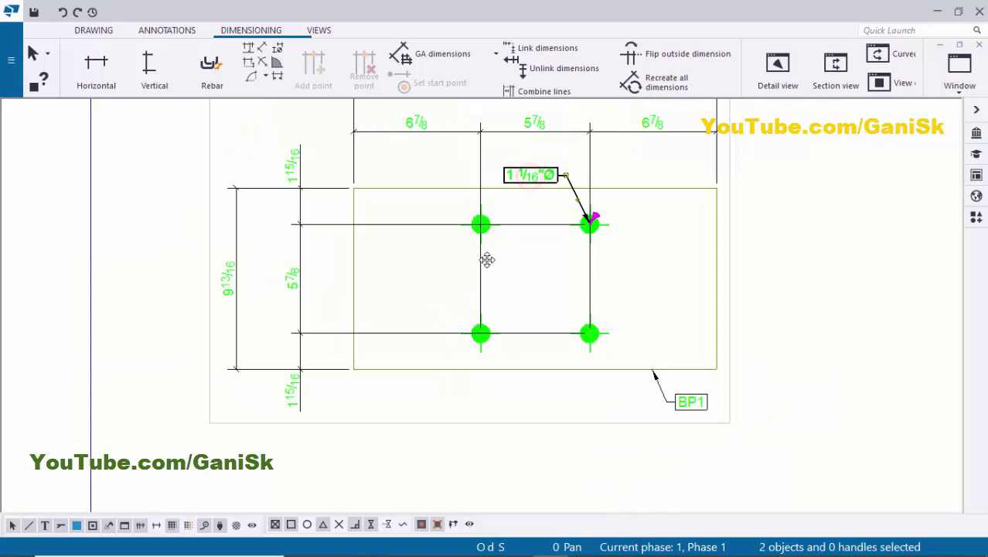
{"action": "left_click_drag", "start_coordinate": [487, 260], "coordinate": [421, 318]}
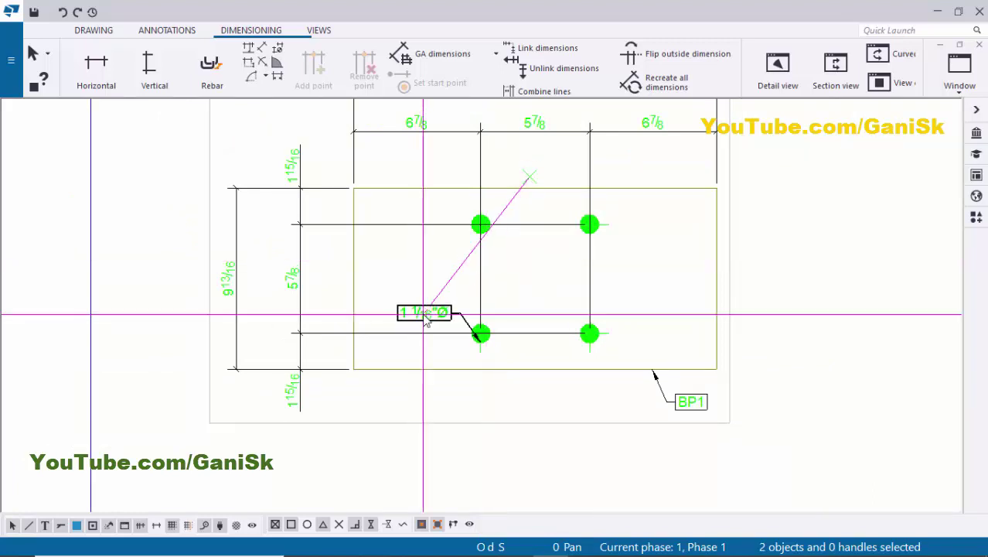
{"action": "mouse_move", "coordinate": [510, 420]}
{"action": "left_mouse_down"}
{"action": "mouse_move", "coordinate": [529, 411]}
{"action": "mouse_move", "coordinate": [529, 398]}
{"action": "mouse_move", "coordinate": [519, 400]}
{"action": "mouse_move", "coordinate": [532, 395]}
{"action": "left_mouse_up"}
{"action": "scroll", "coordinate": [524, 398], "scroll_direction": "up", "scroll_amount": 4}
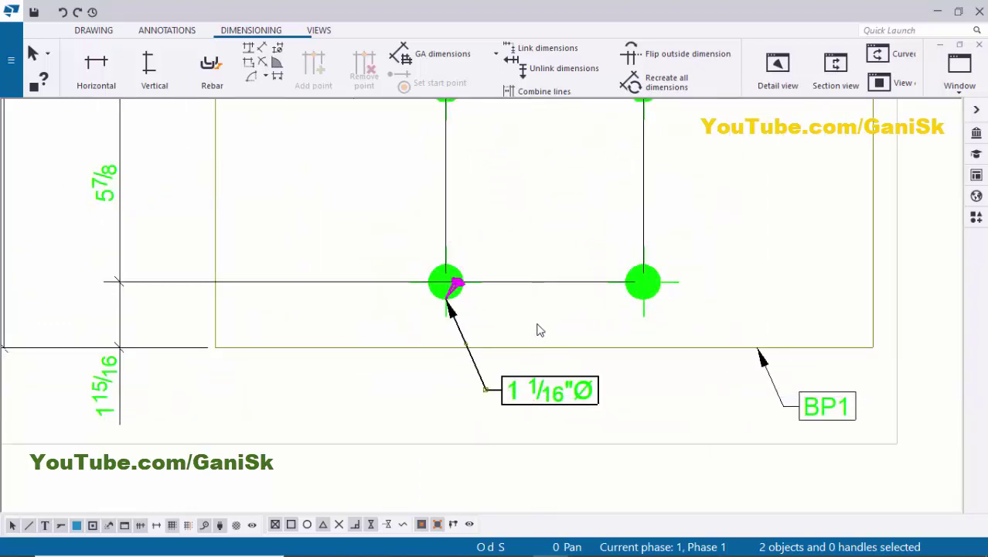
{"action": "left_click", "coordinate": [536, 323]}
{"action": "scroll", "coordinate": [622, 364], "scroll_direction": "down", "scroll_amount": 2}
{"action": "middle_click_drag", "start_coordinate": [776, 386], "coordinate": [671, 370]}
{"action": "scroll", "coordinate": [674, 377], "scroll_direction": "up", "scroll_amount": 1}
{"action": "left_click", "coordinate": [648, 380]}
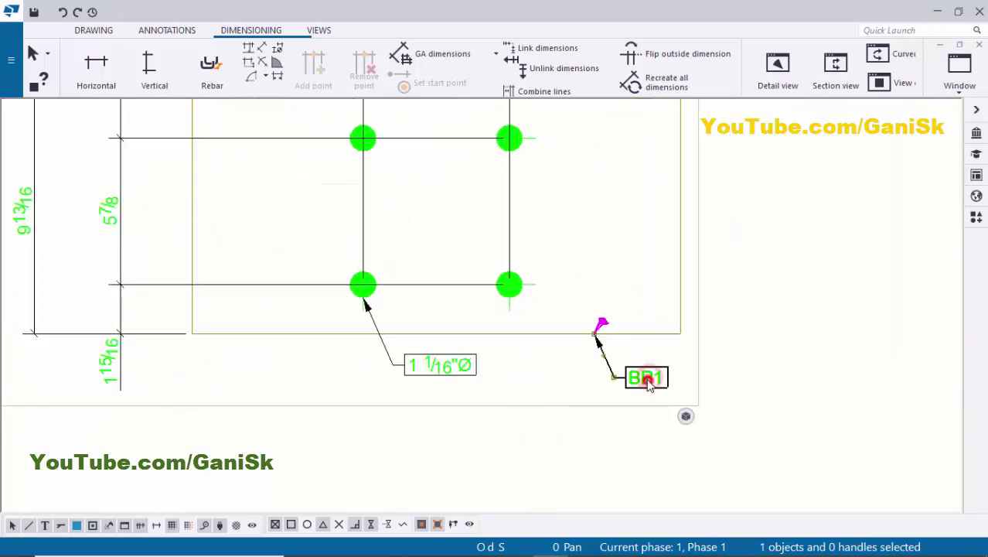
{"action": "left_click", "coordinate": [781, 356]}
{"action": "scroll", "coordinate": [781, 349], "scroll_direction": "down", "scroll_amount": 5}
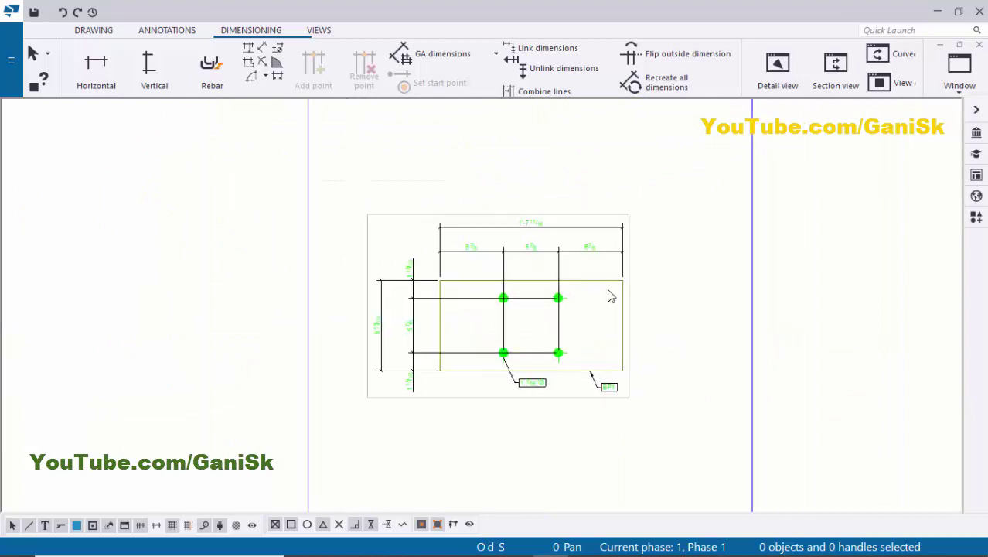
{"action": "scroll", "coordinate": [641, 332], "scroll_direction": "up", "scroll_amount": 1}
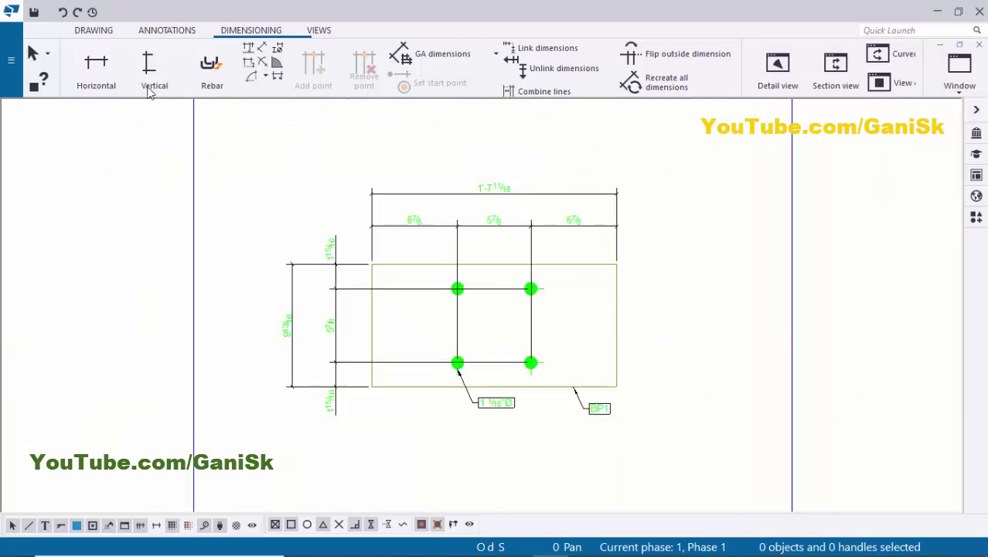
Define a section view's cut plane along the plate's right edge, from the upper to the lower corner
{"action": "left_click", "coordinate": [316, 31]}
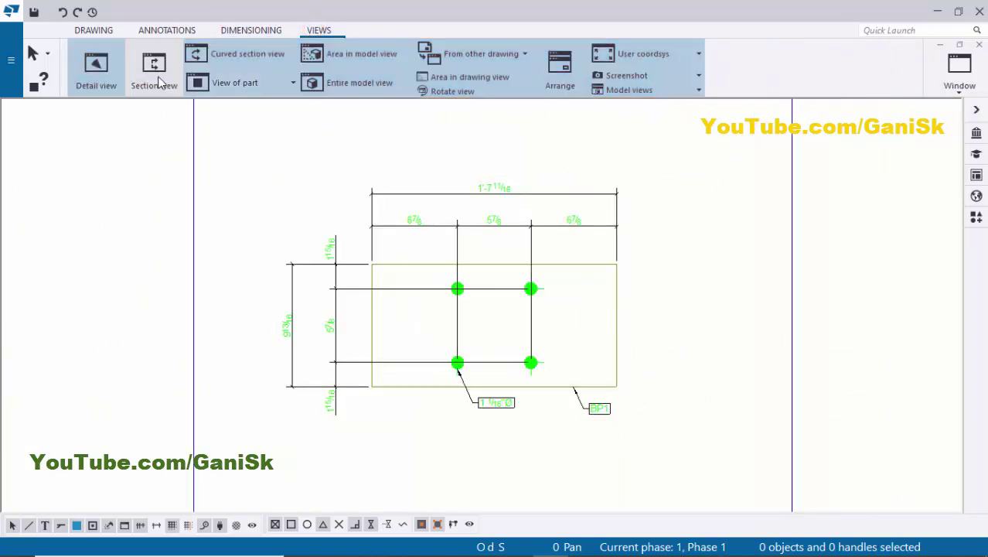
{"action": "left_click", "coordinate": [154, 68]}
{"action": "scroll", "coordinate": [512, 244], "scroll_direction": "up", "scroll_amount": 3}
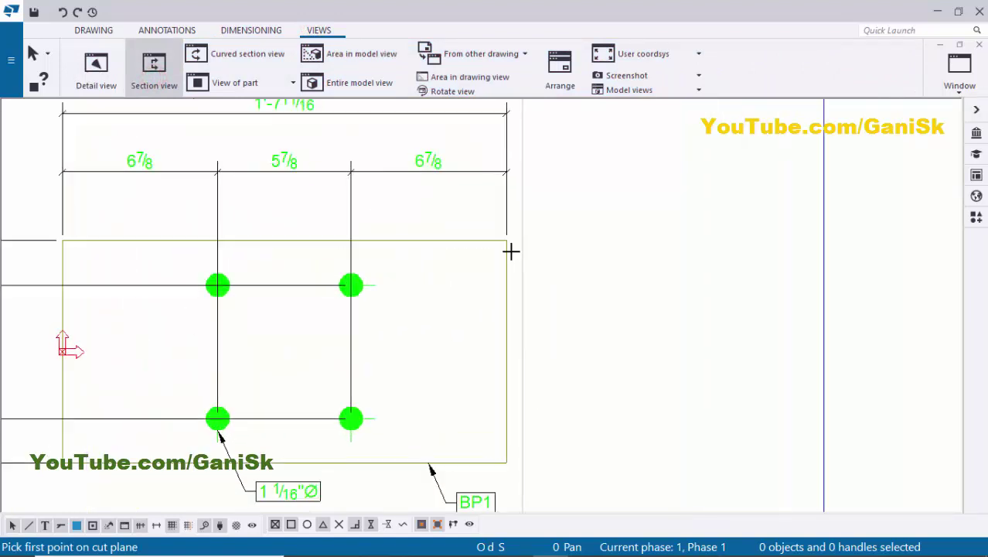
{"action": "left_click", "coordinate": [508, 244]}
{"action": "middle_click_drag", "start_coordinate": [507, 461], "coordinate": [499, 346]}
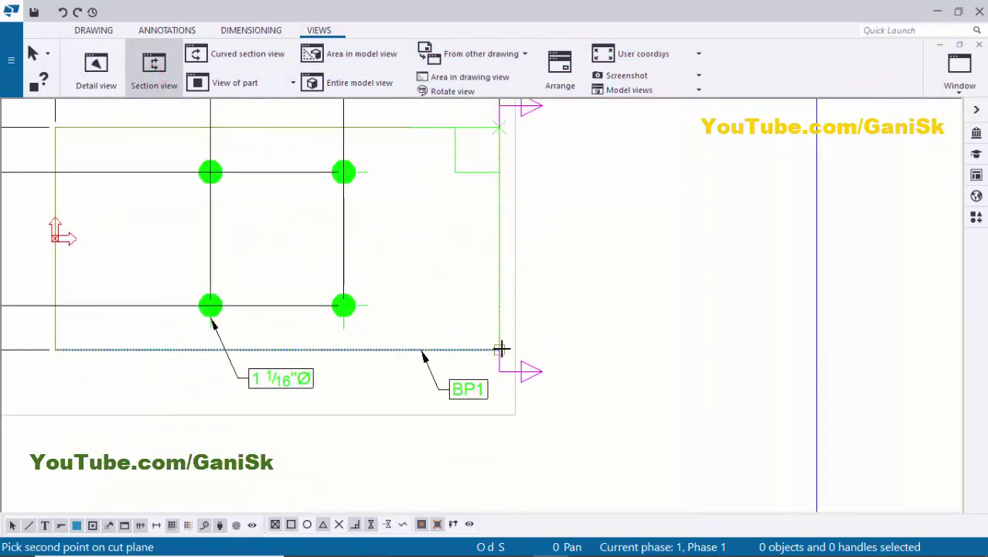
{"action": "left_click", "coordinate": [502, 348]}
Set the section's cut box around the right part of the plate and place the section view beside the plate
{"action": "scroll", "coordinate": [375, 346], "scroll_direction": "down", "scroll_amount": 2}
{"action": "middle_click_drag", "start_coordinate": [377, 386], "coordinate": [435, 353]}
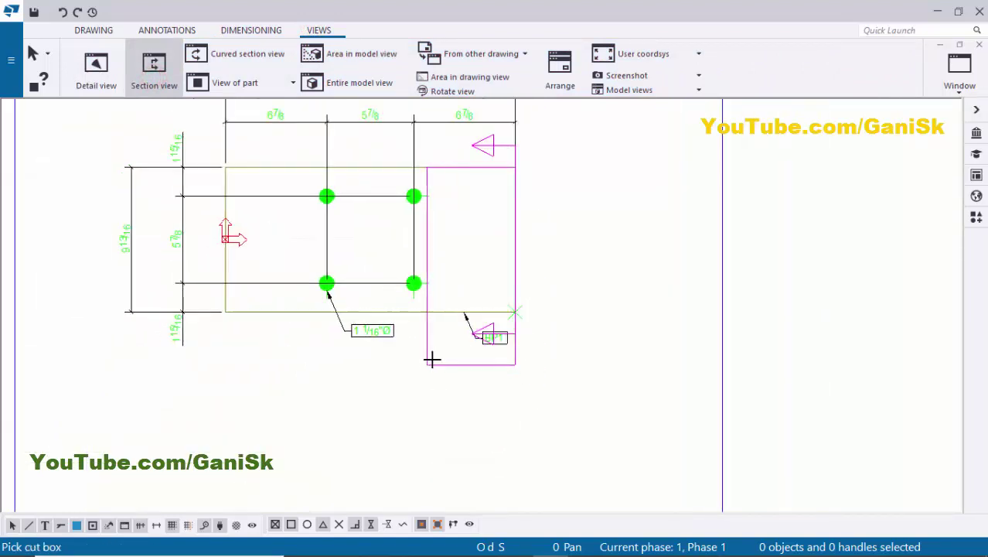
{"action": "left_click", "coordinate": [390, 362]}
{"action": "scroll", "coordinate": [512, 241], "scroll_direction": "down", "scroll_amount": 1}
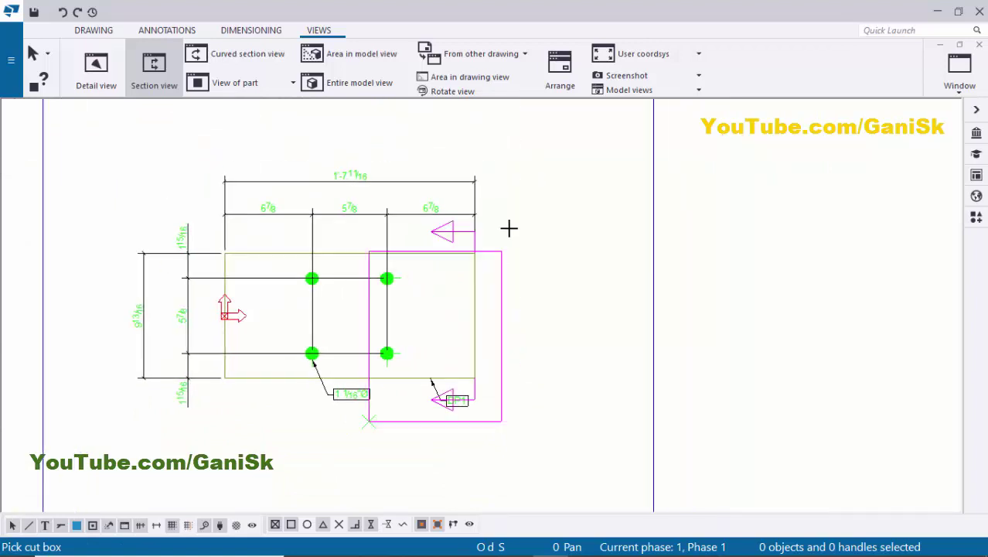
{"action": "left_click", "coordinate": [499, 229]}
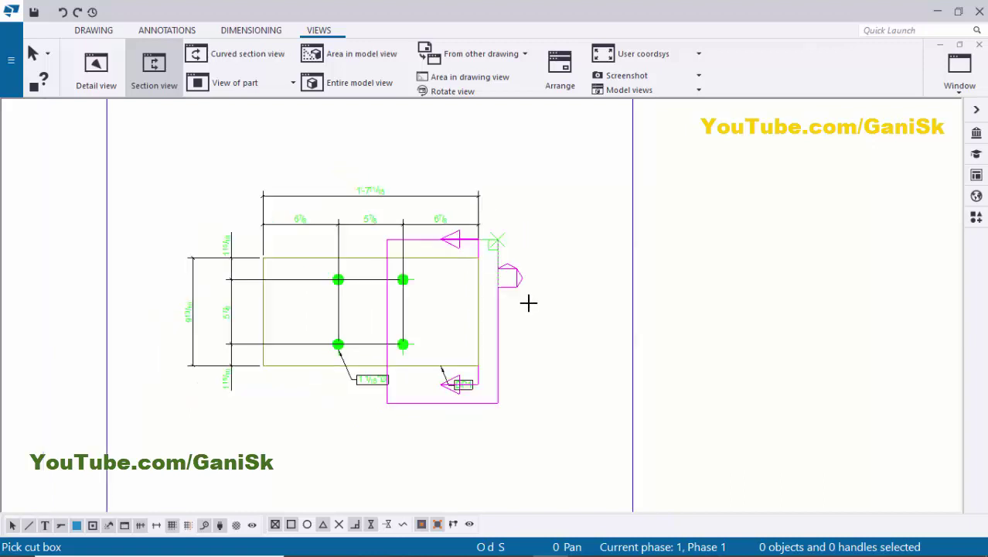
{"action": "scroll", "coordinate": [453, 283], "scroll_direction": "down", "scroll_amount": 1}
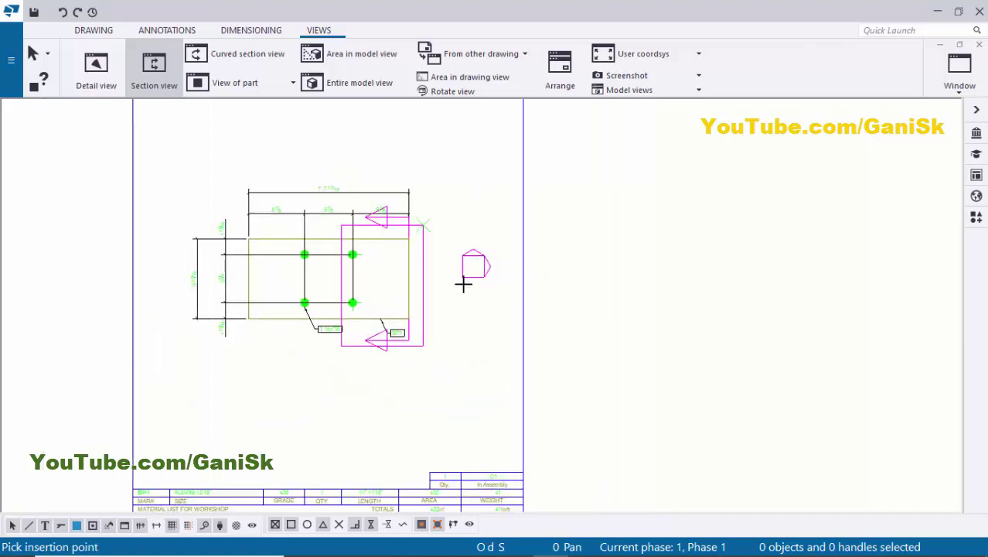
{"action": "scroll", "coordinate": [468, 286], "scroll_direction": "up", "scroll_amount": 1}
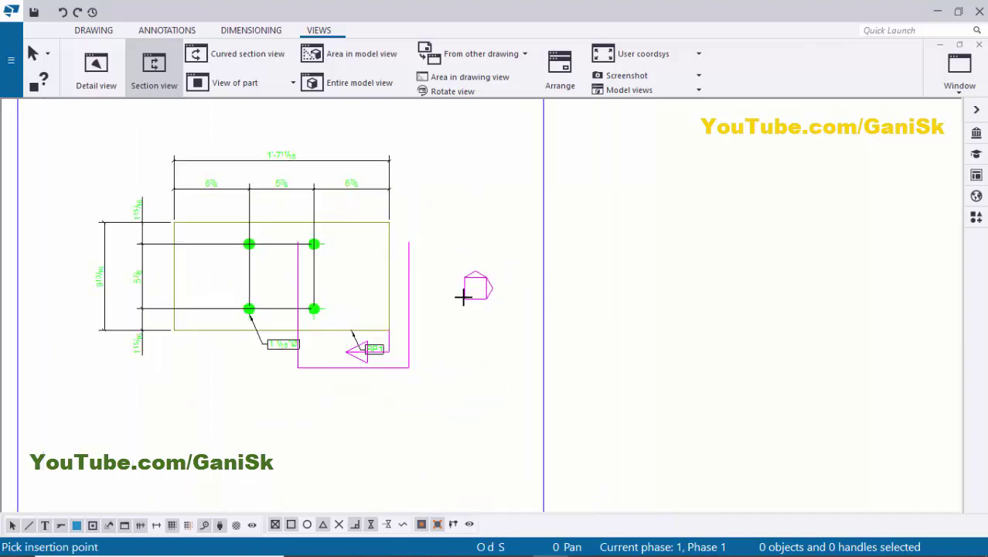
{"action": "left_click", "coordinate": [464, 295]}
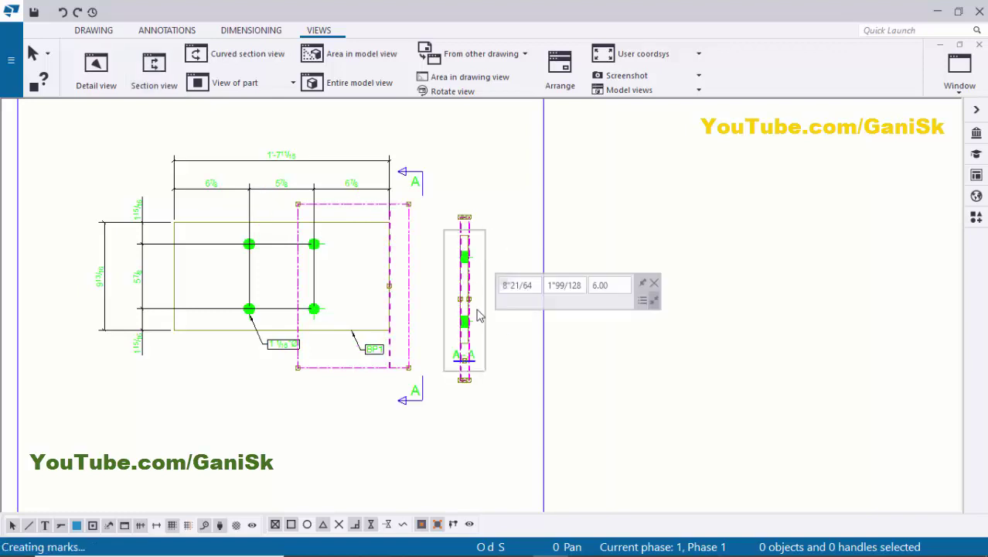
Move section view A-A slightly away from the plate, level it with the front view, and deselect it
{"action": "left_click", "coordinate": [487, 371]}
{"action": "mouse_move", "coordinate": [490, 359]}
{"action": "left_mouse_down"}
{"action": "mouse_move", "coordinate": [497, 345]}
{"action": "mouse_move", "coordinate": [497, 358]}
{"action": "left_mouse_up"}
{"action": "left_click", "coordinate": [619, 330]}
{"action": "middle_click_drag", "start_coordinate": [507, 345], "coordinate": [567, 347]}
{"action": "scroll", "coordinate": [536, 325], "scroll_direction": "up", "scroll_amount": 2}
{"action": "scroll", "coordinate": [508, 335], "scroll_direction": "down", "scroll_amount": 2}
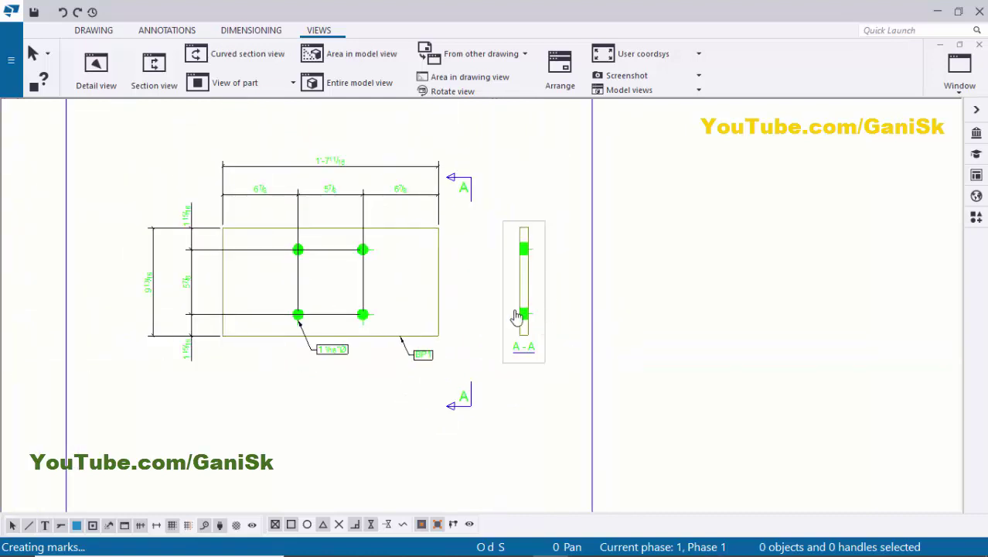
Add a horizontal thickness dimension between the plate's two upper corners in section A-A, place it above, and end the command
{"action": "scroll", "coordinate": [517, 317], "scroll_direction": "up", "scroll_amount": 5}
{"action": "middle_click_drag", "start_coordinate": [518, 250], "coordinate": [478, 247]}
{"action": "left_click", "coordinate": [255, 31]}
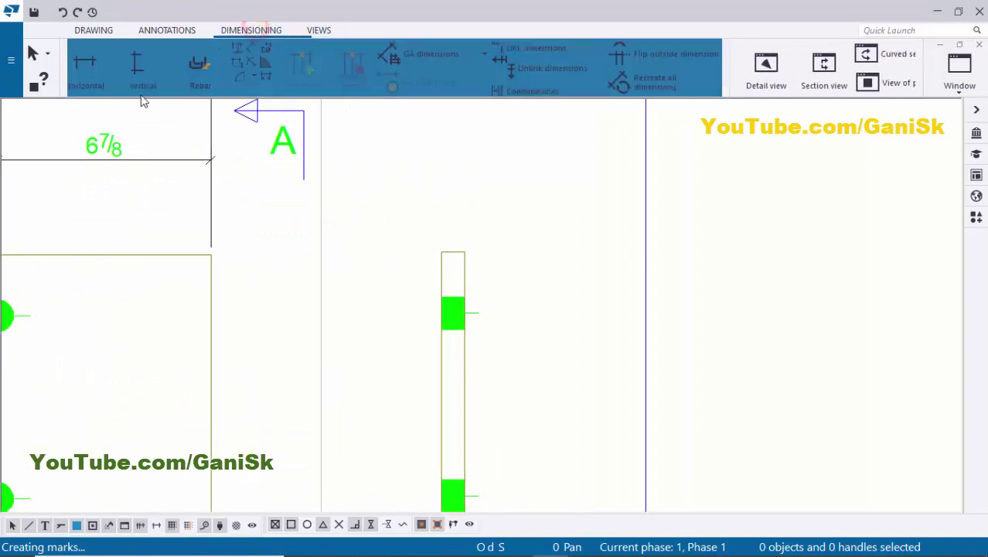
{"action": "left_click", "coordinate": [97, 74]}
{"action": "scroll", "coordinate": [458, 239], "scroll_direction": "up", "scroll_amount": 2}
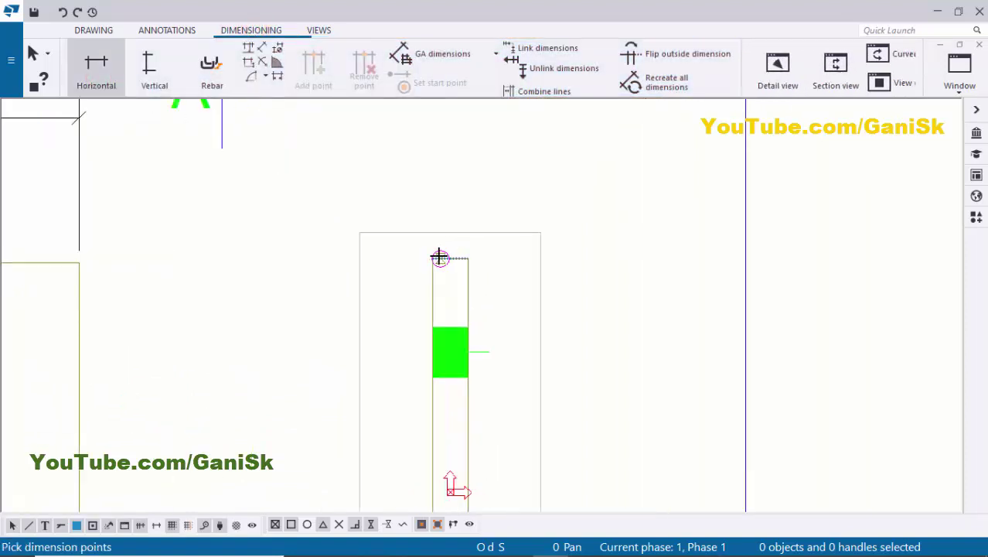
{"action": "left_click", "coordinate": [452, 252]}
{"action": "left_click", "coordinate": [468, 256]}
{"action": "scroll", "coordinate": [451, 209], "scroll_direction": "down", "scroll_amount": 1}
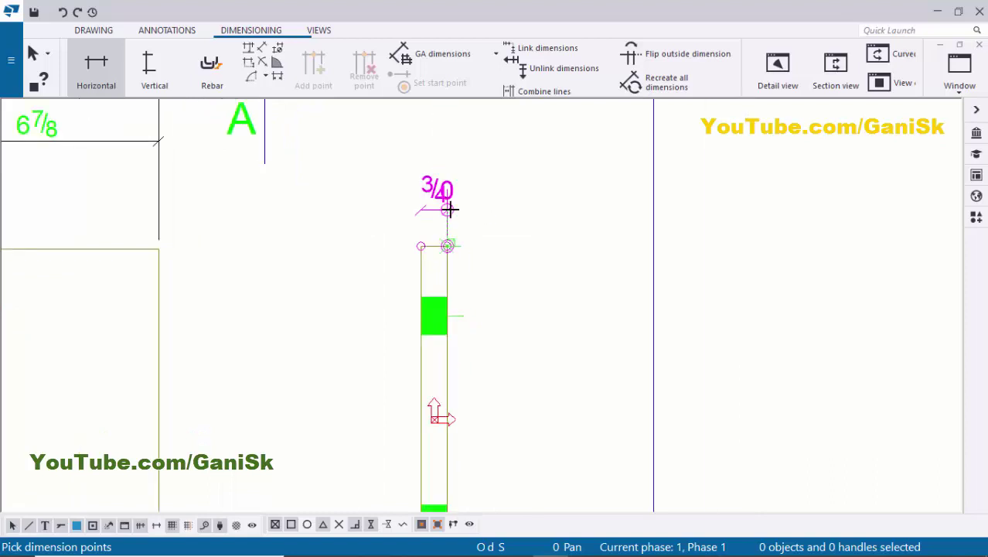
{"action": "middle_click", "coordinate": [449, 209]}
{"action": "scroll", "coordinate": [471, 225], "scroll_direction": "up", "scroll_amount": 2}
{"action": "scroll", "coordinate": [512, 191], "scroll_direction": "down", "scroll_amount": 2}
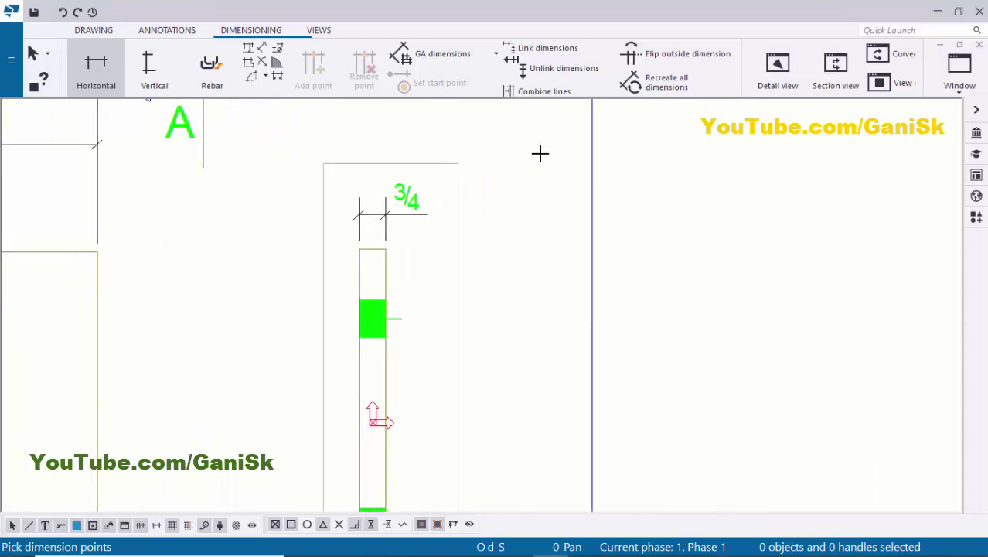
{"action": "right_click", "coordinate": [541, 147]}
{"action": "left_click", "coordinate": [581, 157]}
{"action": "scroll", "coordinate": [459, 293], "scroll_direction": "down", "scroll_amount": 3}
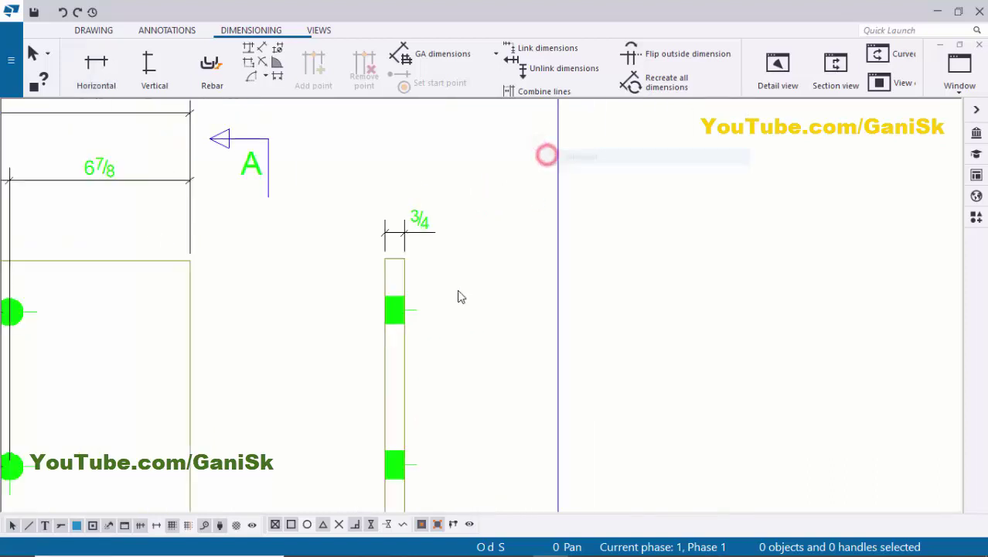
Add a part mark to the plate in section A-A using the applied mark properties
{"action": "left_click", "coordinate": [401, 269]}
{"action": "right_click", "coordinate": [401, 268]}
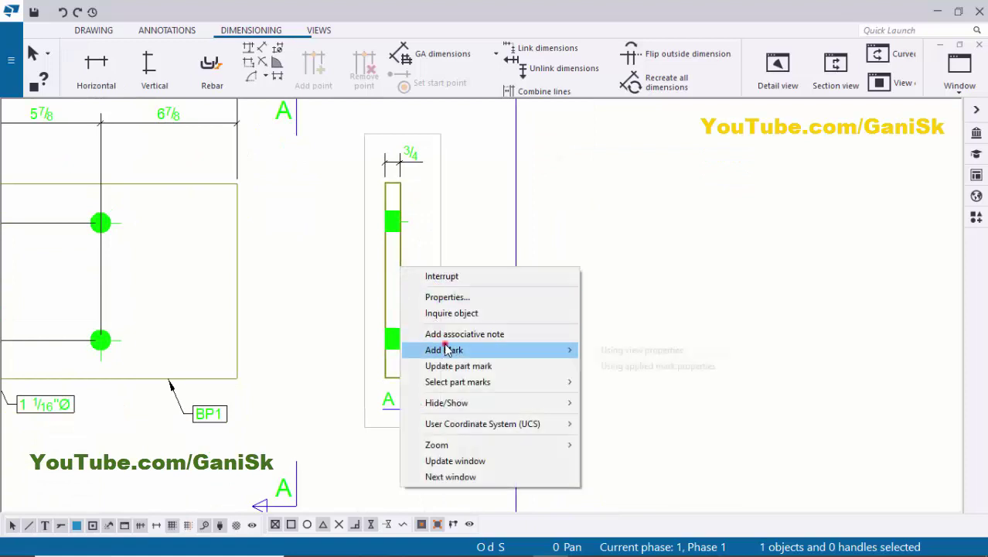
{"action": "mouse_move", "coordinate": [444, 350]}
{"action": "left_click", "coordinate": [635, 366]}
{"action": "scroll", "coordinate": [510, 321], "scroll_direction": "down", "scroll_amount": 1}
{"action": "scroll", "coordinate": [396, 260], "scroll_direction": "up", "scroll_amount": 1}
Move the BP1 mark in section A-A down beside the plate between the two holes and deselect it
{"action": "left_click", "coordinate": [396, 258]}
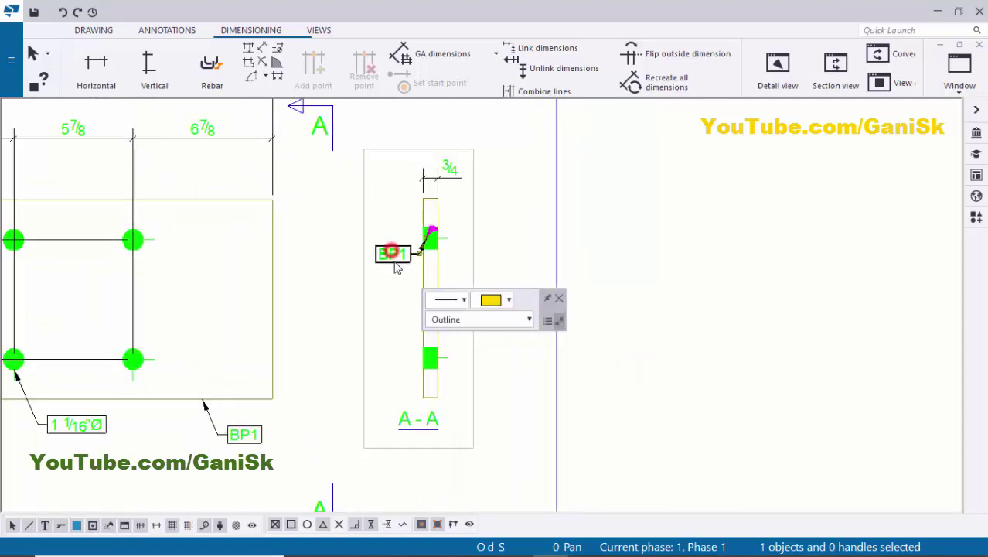
{"action": "scroll", "coordinate": [397, 257], "scroll_direction": "up", "scroll_amount": 2}
{"action": "left_click_drag", "start_coordinate": [398, 263], "coordinate": [397, 289]}
{"action": "left_click", "coordinate": [641, 236]}
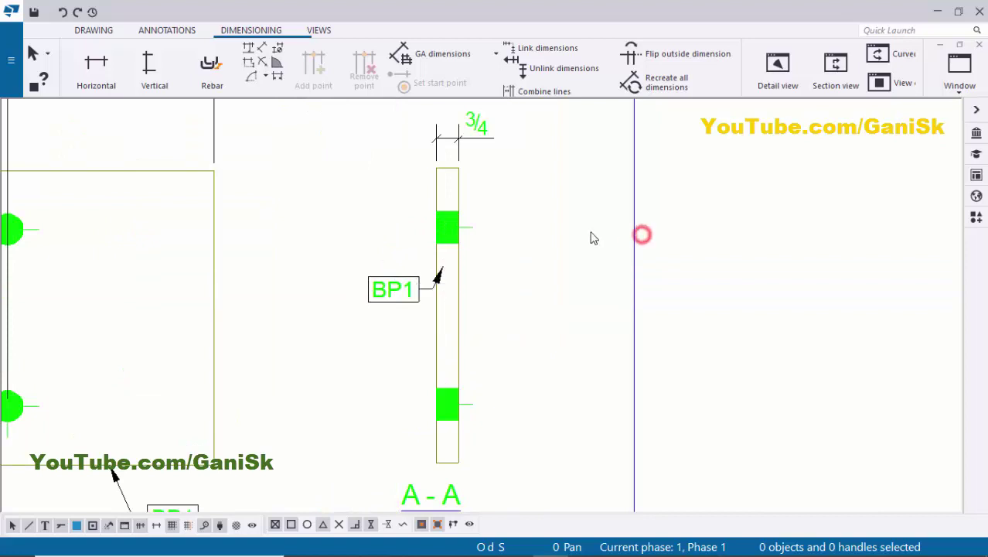
Move the lower and upper section A symbols closer to the plate's edges in the front view and deselect them
{"action": "scroll", "coordinate": [583, 200], "scroll_direction": "down", "scroll_amount": 3}
{"action": "scroll", "coordinate": [558, 221], "scroll_direction": "up", "scroll_amount": 1}
{"action": "scroll", "coordinate": [533, 248], "scroll_direction": "down", "scroll_amount": 3}
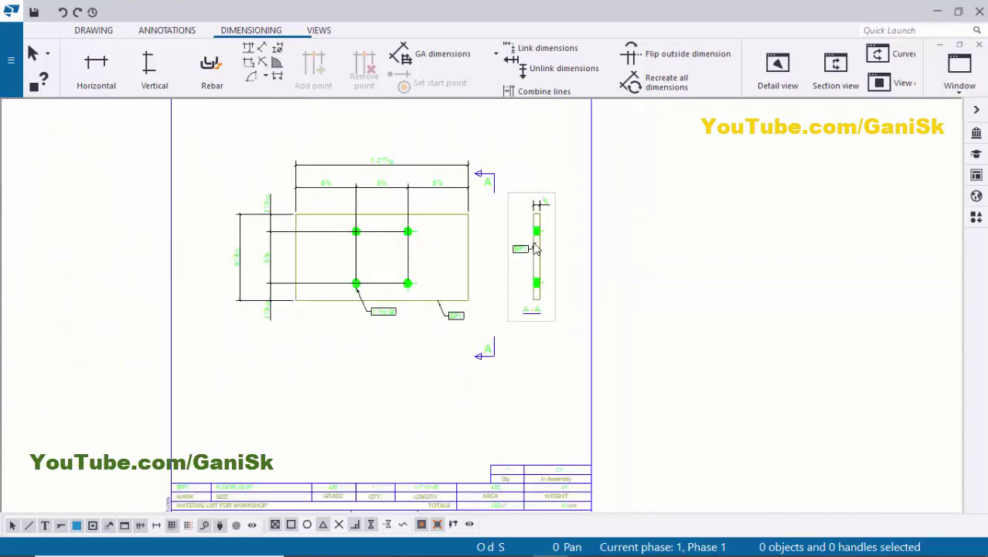
{"action": "scroll", "coordinate": [572, 325], "scroll_direction": "up", "scroll_amount": 5}
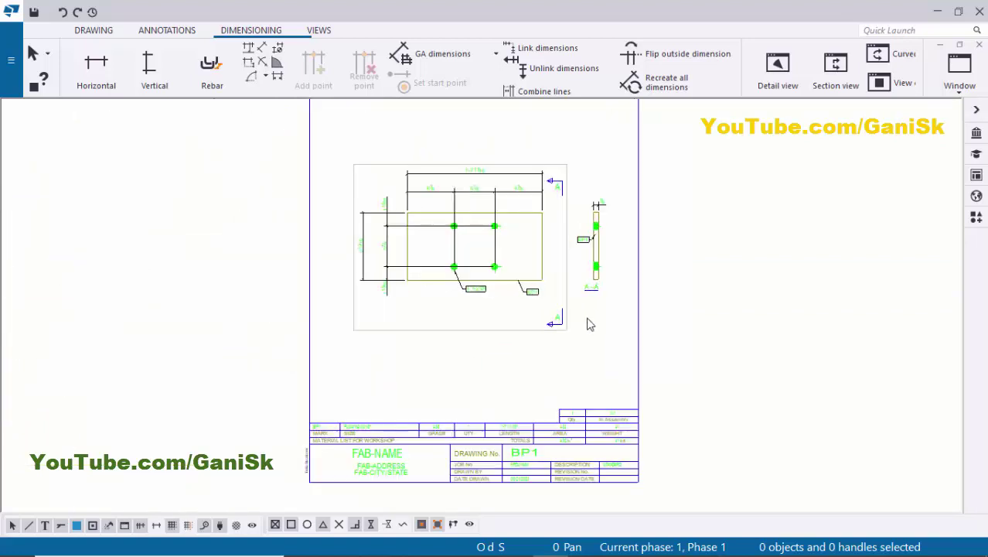
{"action": "left_click", "coordinate": [546, 323]}
{"action": "mouse_move", "coordinate": [542, 316]}
{"action": "left_mouse_down"}
{"action": "mouse_move", "coordinate": [533, 251]}
{"action": "mouse_move", "coordinate": [524, 269]}
{"action": "left_mouse_up"}
{"action": "scroll", "coordinate": [569, 293], "scroll_direction": "down", "scroll_amount": 3}
{"action": "scroll", "coordinate": [526, 243], "scroll_direction": "up", "scroll_amount": 2}
{"action": "left_click", "coordinate": [525, 242]}
{"action": "left_click", "coordinate": [620, 197]}
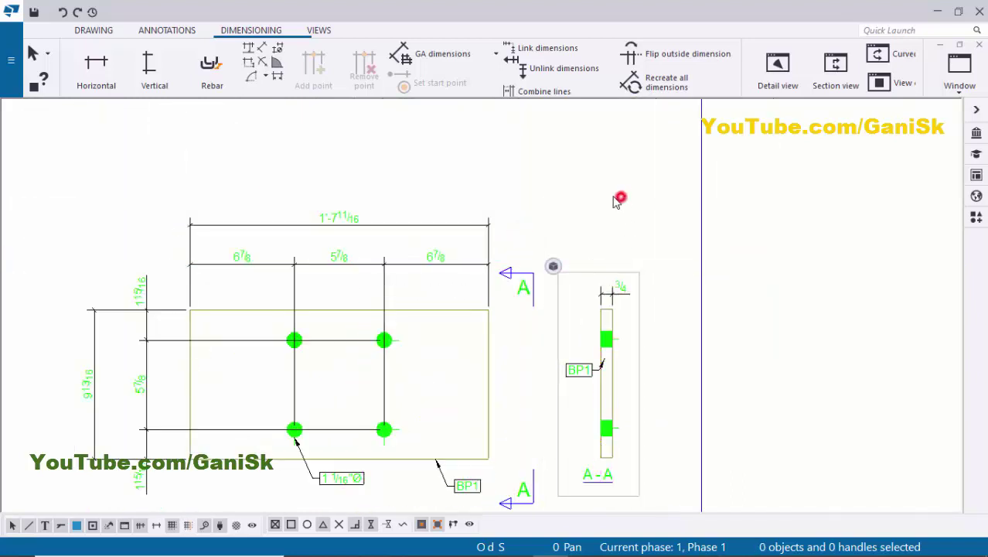
Examine the finished views, the material list and the title block of the plate drawing
{"action": "scroll", "coordinate": [603, 209], "scroll_direction": "down", "scroll_amount": 3}
{"action": "scroll", "coordinate": [573, 356], "scroll_direction": "up", "scroll_amount": 4}
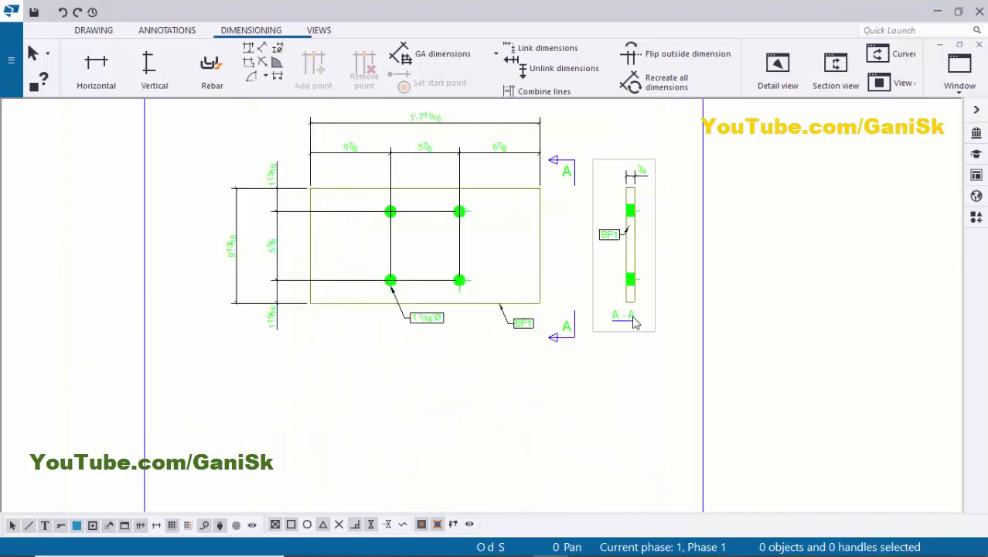
{"action": "scroll", "coordinate": [557, 343], "scroll_direction": "down", "scroll_amount": 3}
{"action": "middle_click_drag", "start_coordinate": [410, 258], "coordinate": [441, 113]}
{"action": "scroll", "coordinate": [334, 386], "scroll_direction": "up", "scroll_amount": 3}
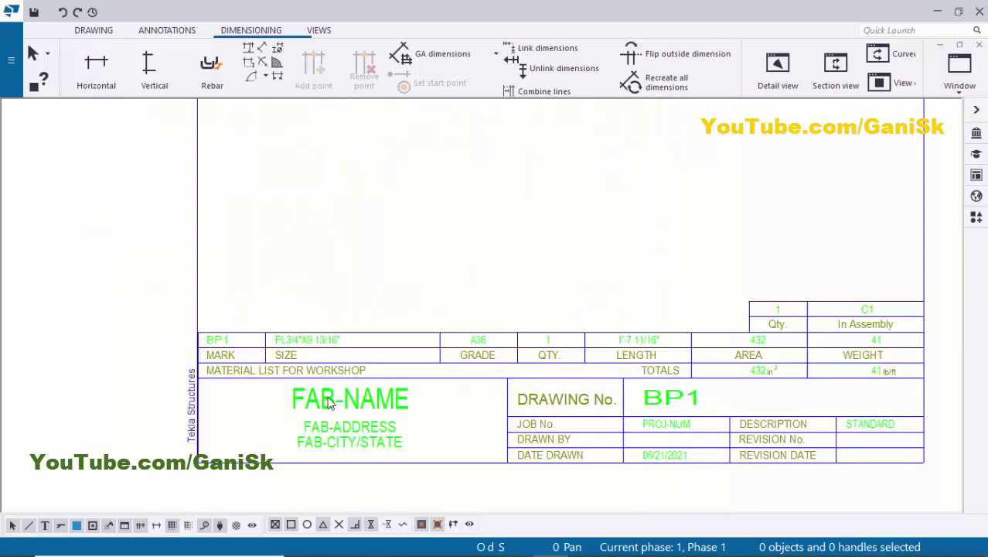
{"action": "middle_click_drag", "start_coordinate": [607, 400], "coordinate": [542, 399]}
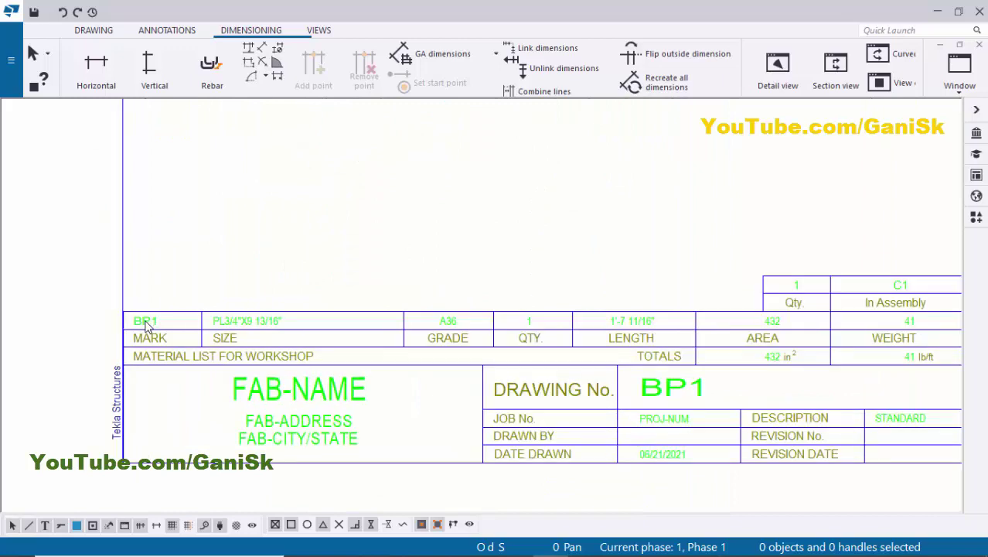
{"action": "scroll", "coordinate": [116, 313], "scroll_direction": "up", "scroll_amount": 2}
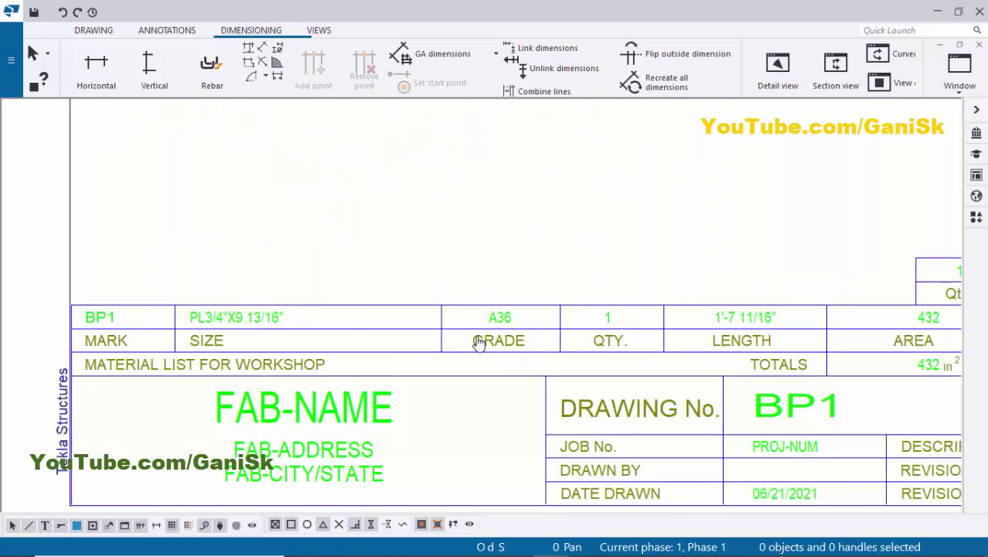
{"action": "middle_click_drag", "start_coordinate": [479, 343], "coordinate": [312, 341]}
{"action": "scroll", "coordinate": [459, 338], "scroll_direction": "down", "scroll_amount": 2}
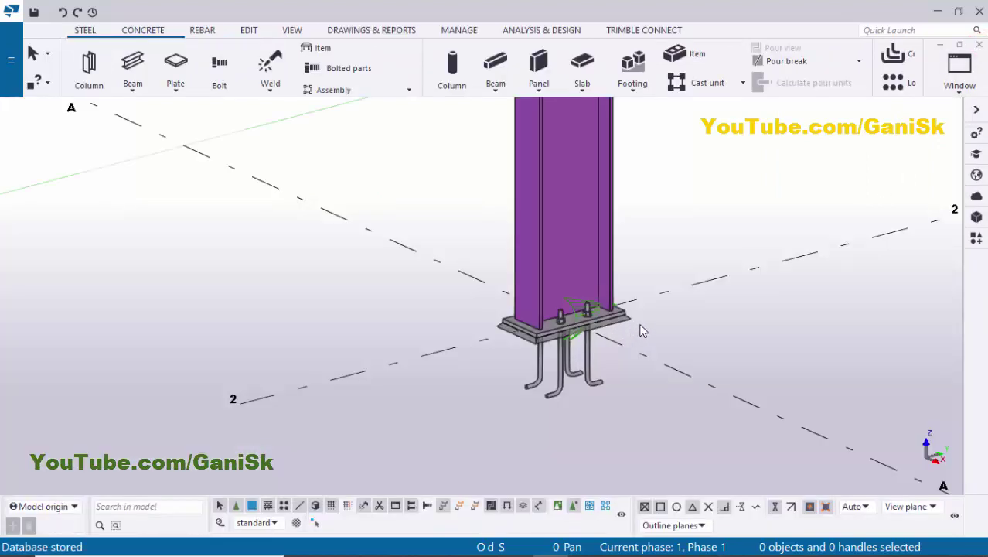
{"action": "scroll", "coordinate": [631, 322], "scroll_direction": "up", "scroll_amount": 4}
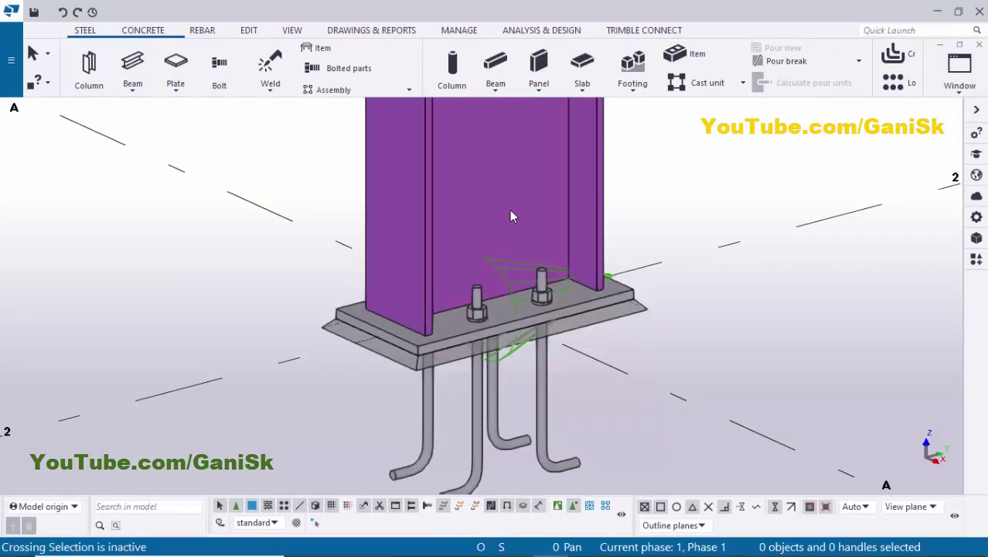